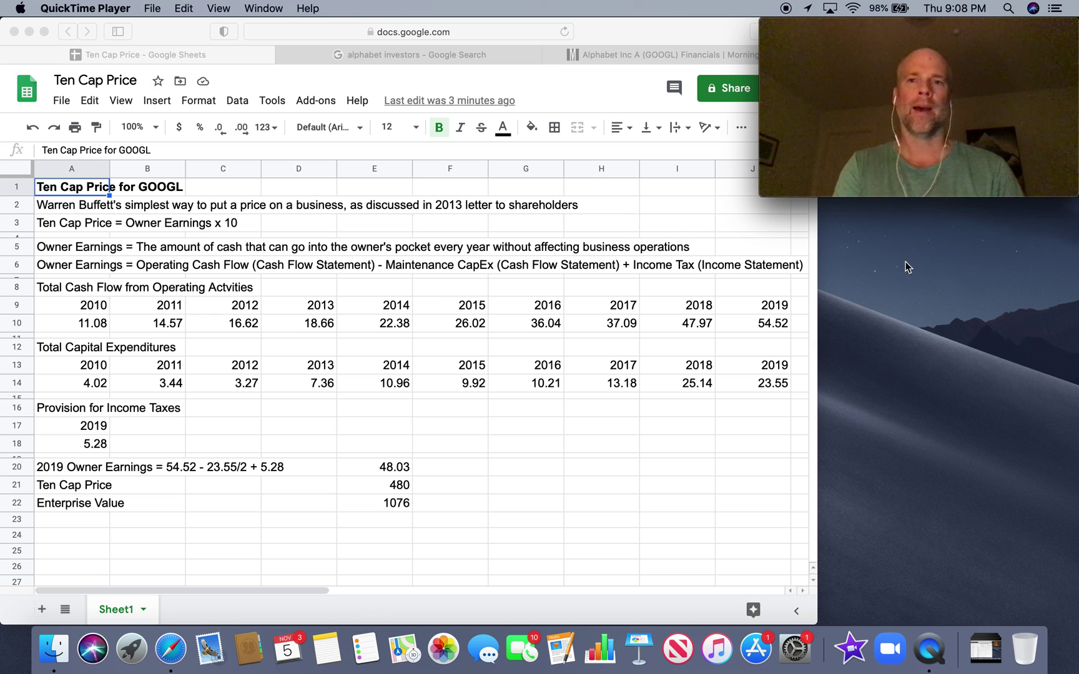
# Review the definition of Owner Earnings in row 5 and its formula with Maintenance CapEx in row 6
pyautogui.click(629, 34)
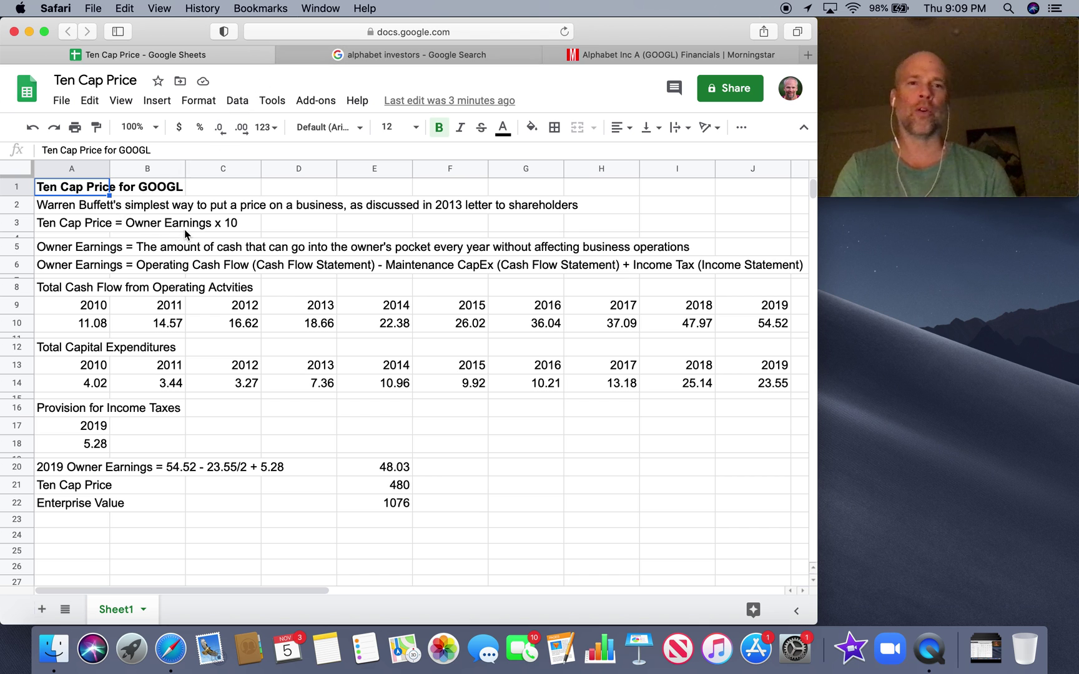
pyautogui.click(73, 248)
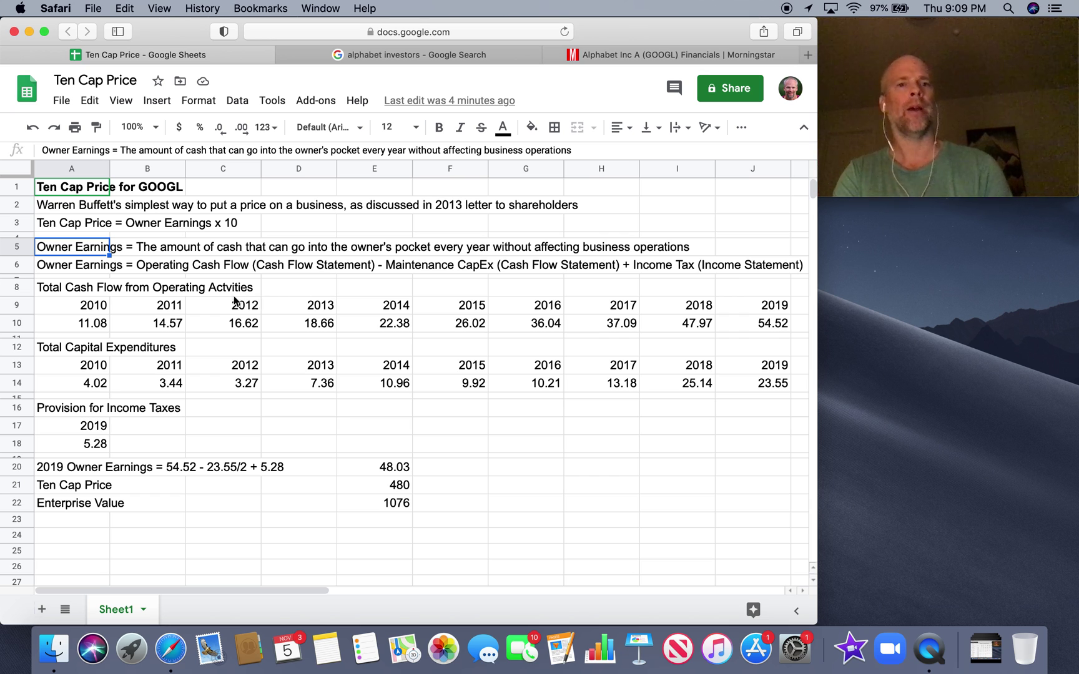
pyautogui.click(74, 269)
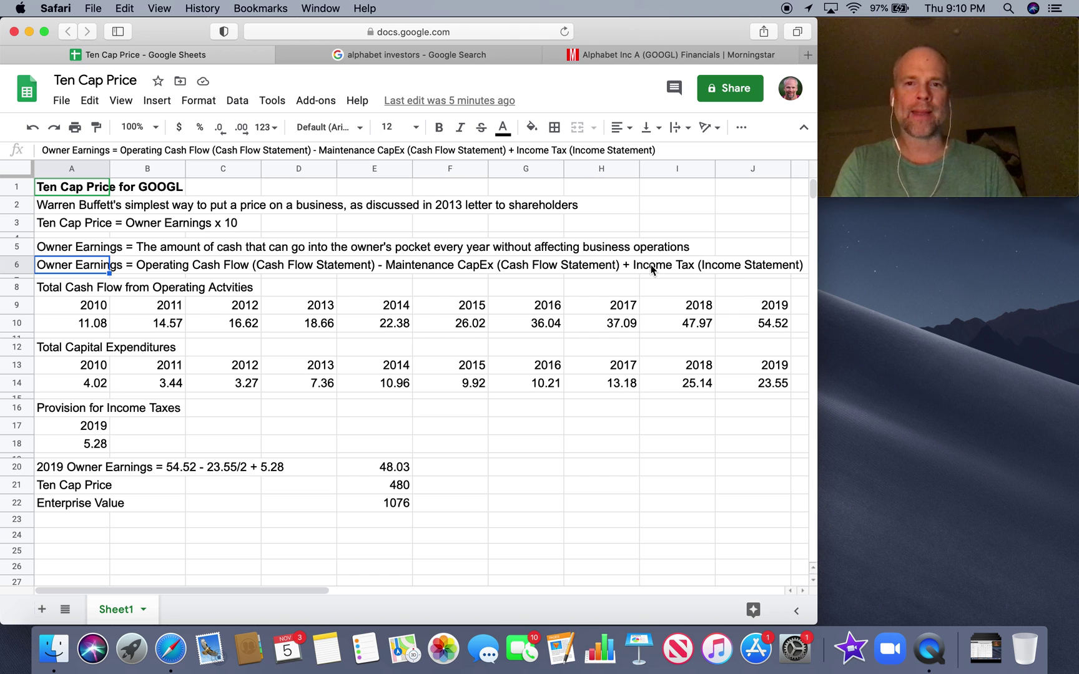
pyautogui.click(461, 267)
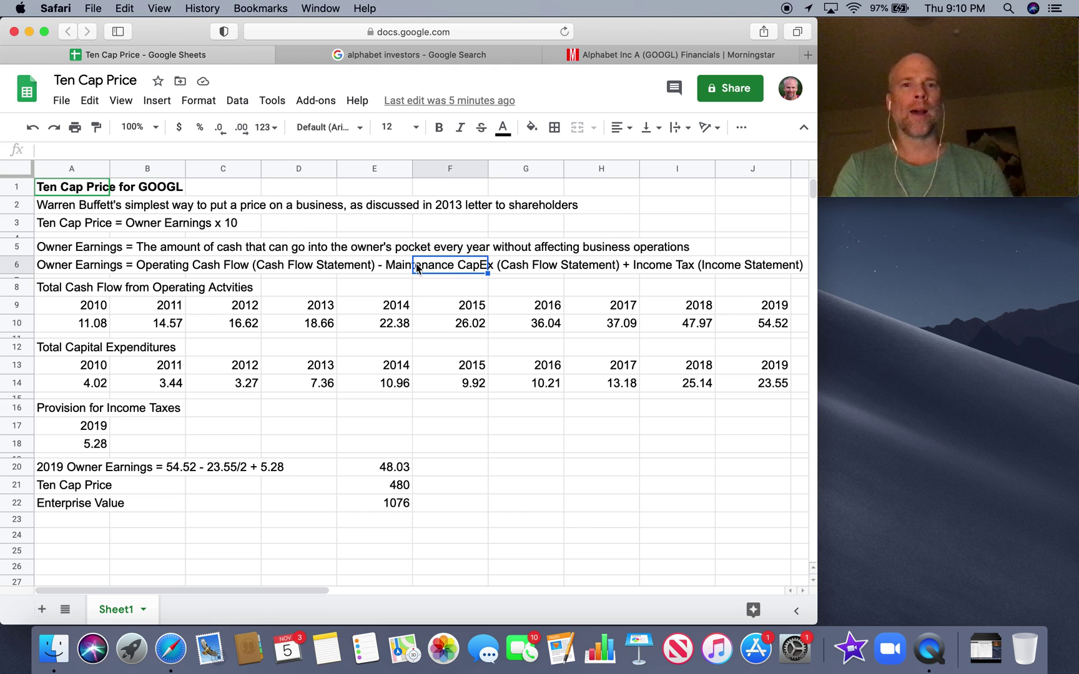
pyautogui.click(81, 268)
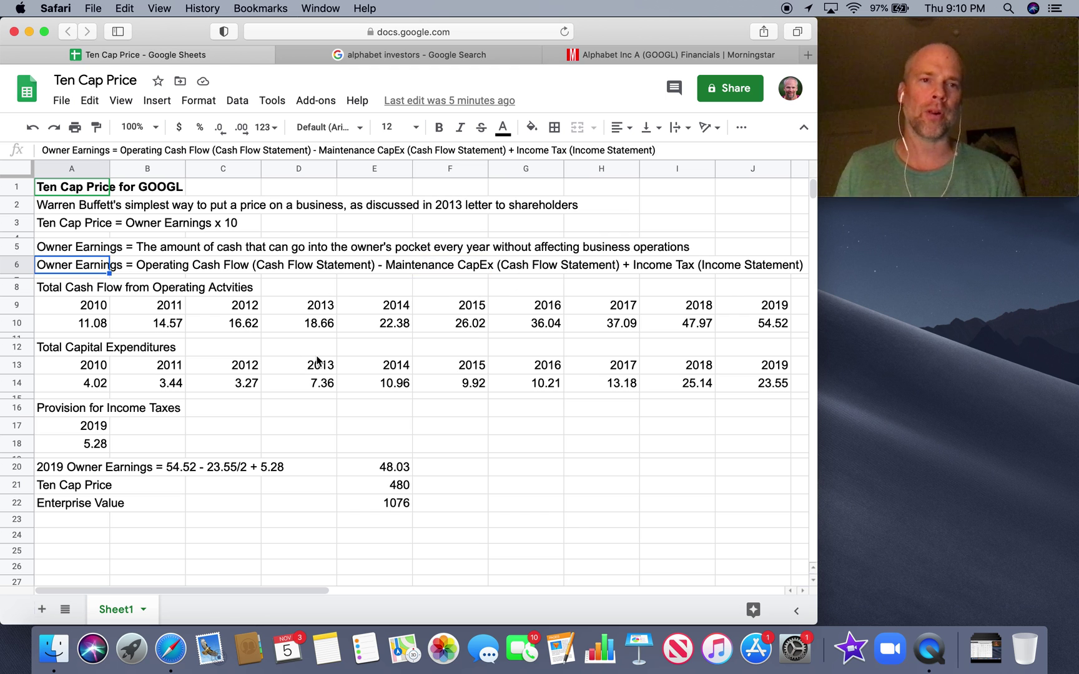
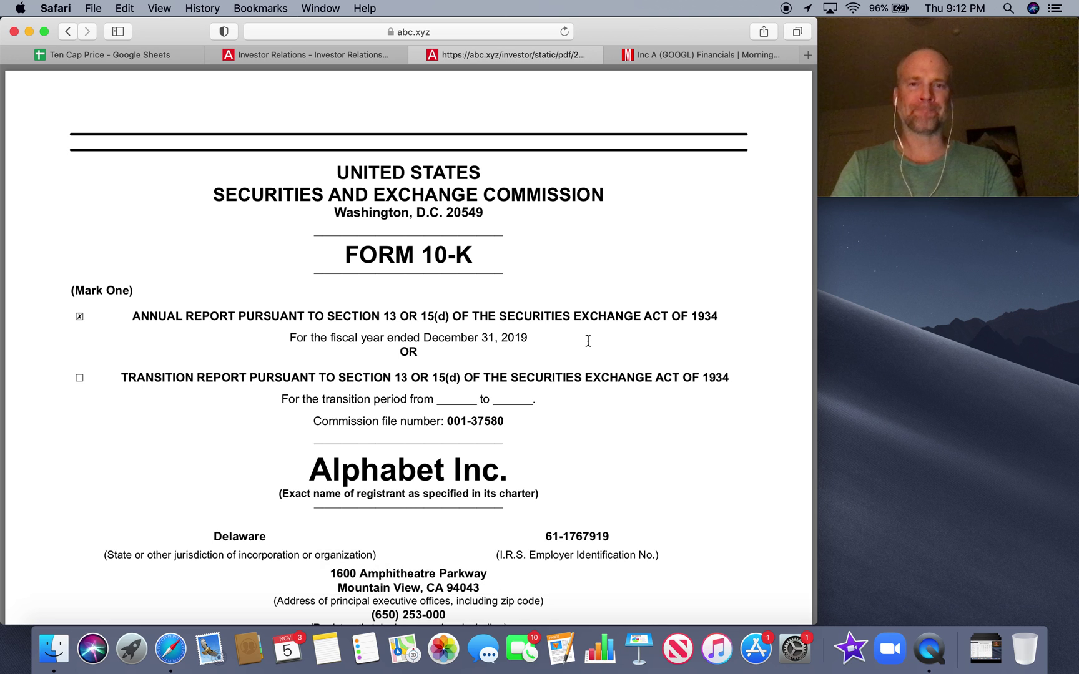
# Search the Alphabet 10-K for "capital expenditure" and examine the segment table with total capital expenditures for 2017 to 2019
pyautogui.press('super+f')
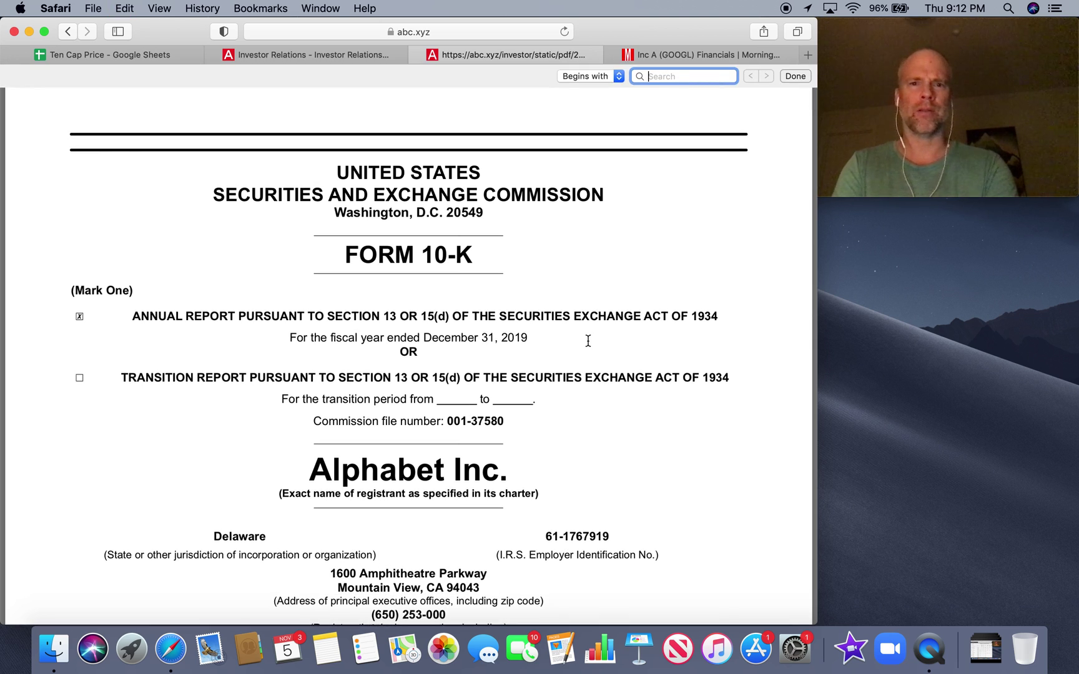
pyautogui.write('capital expenditure')
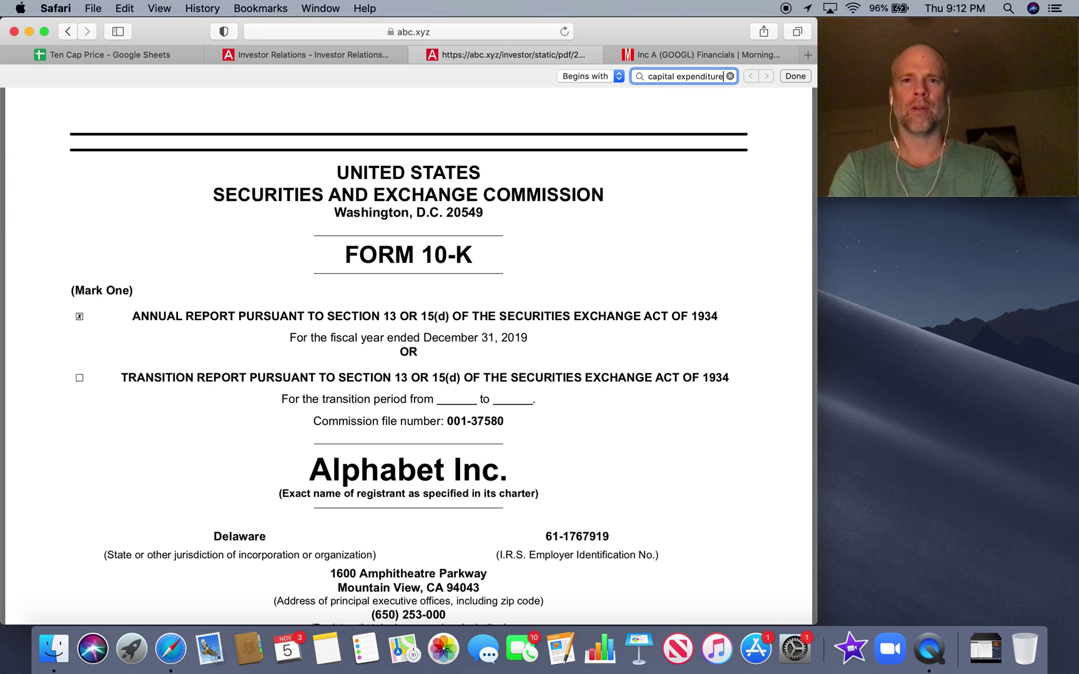
pyautogui.press('Return')
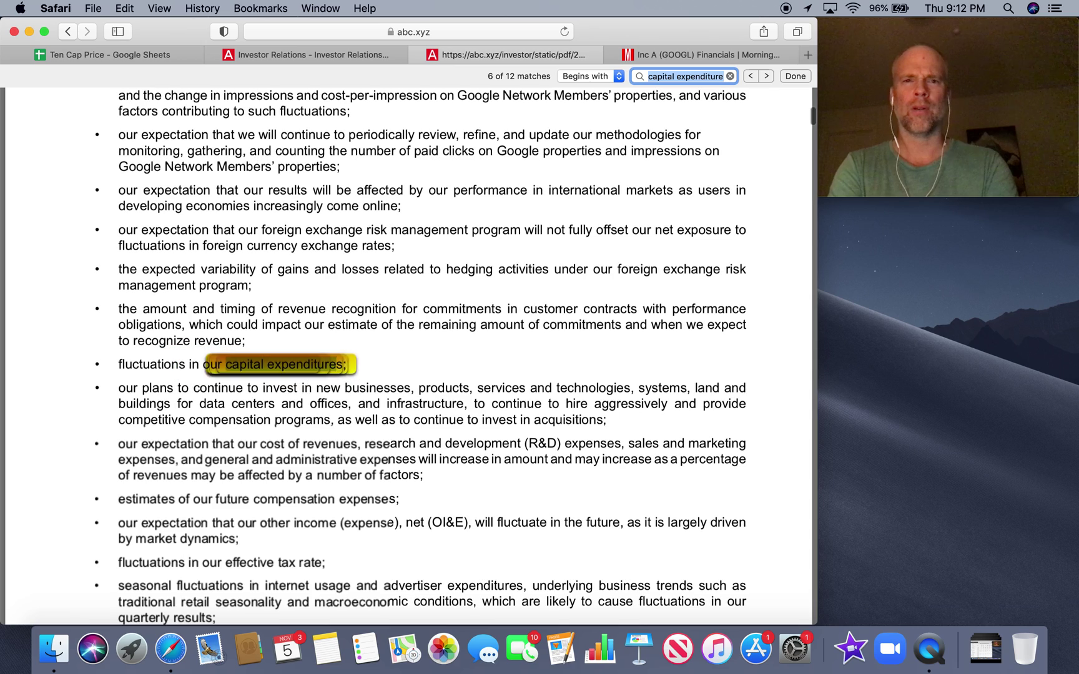
pyautogui.press('Return')
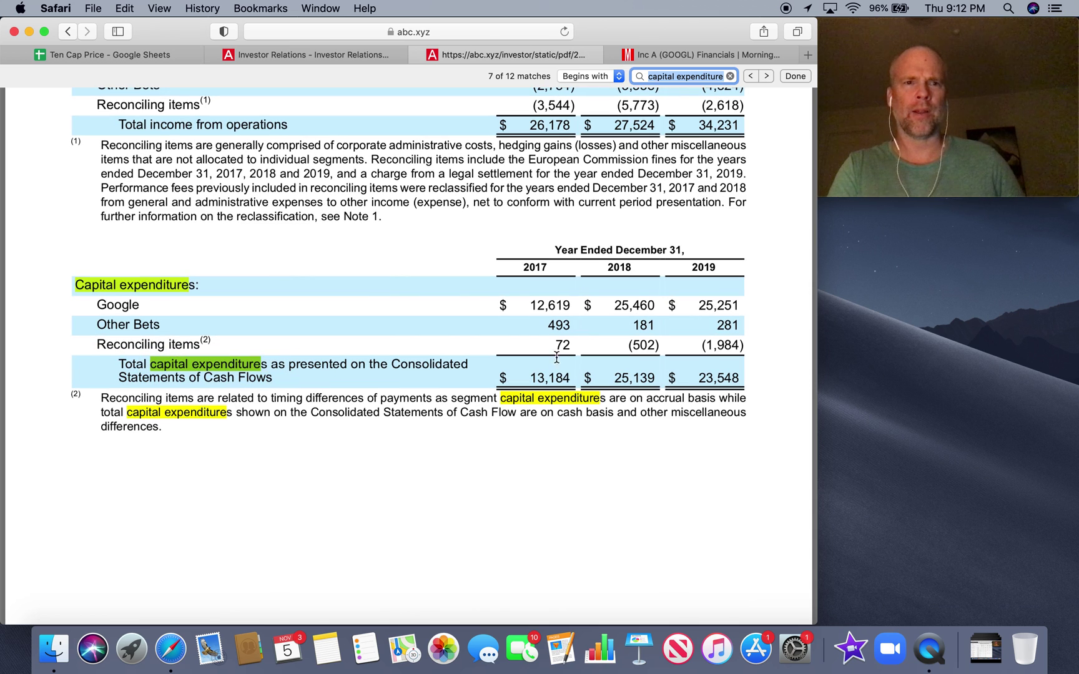
pyautogui.scroll(5, 350, 291)
pyautogui.scroll(3, 350, 289)
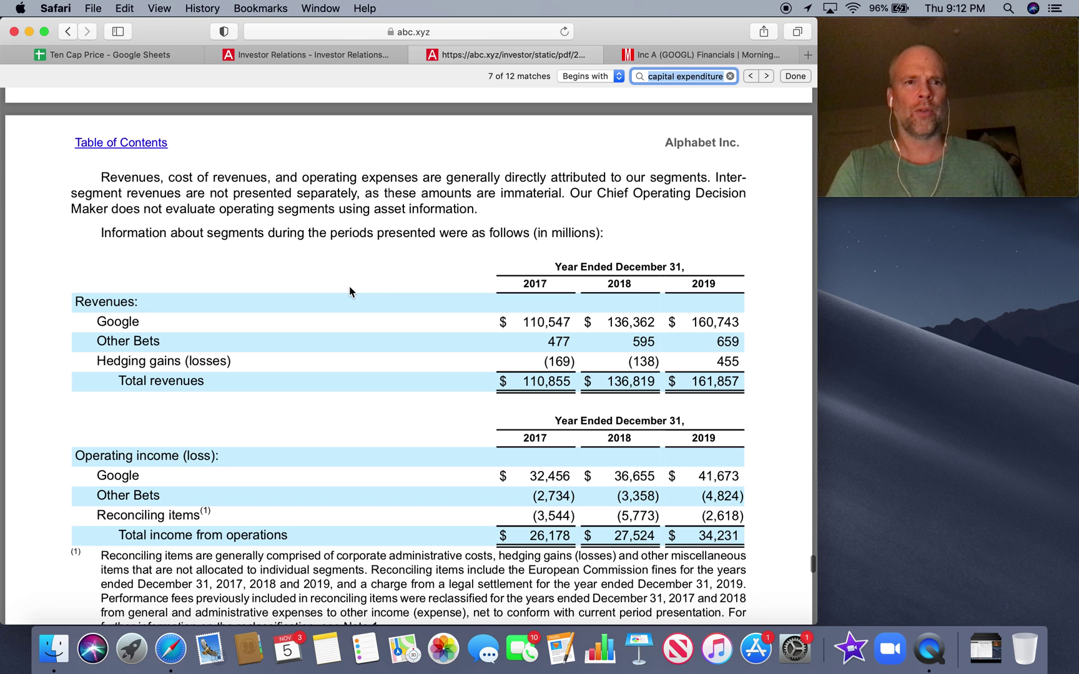
pyautogui.scroll(4, 349, 289)
pyautogui.scroll(-9, 350, 288)
pyautogui.scroll(-4, 349, 288)
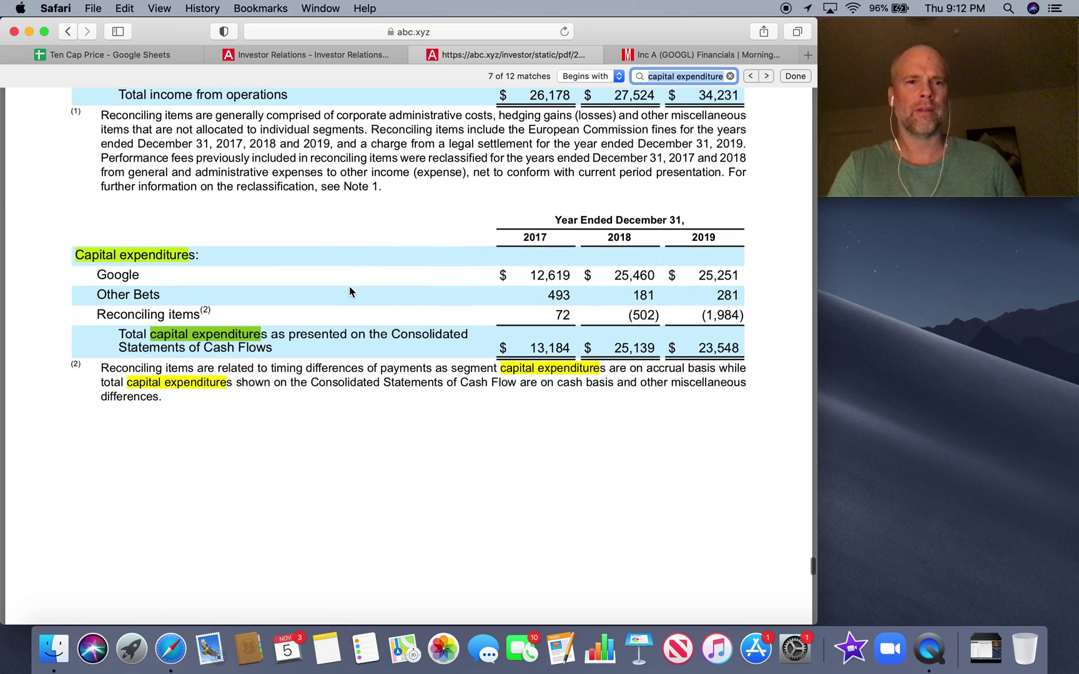
pyautogui.click(324, 218)
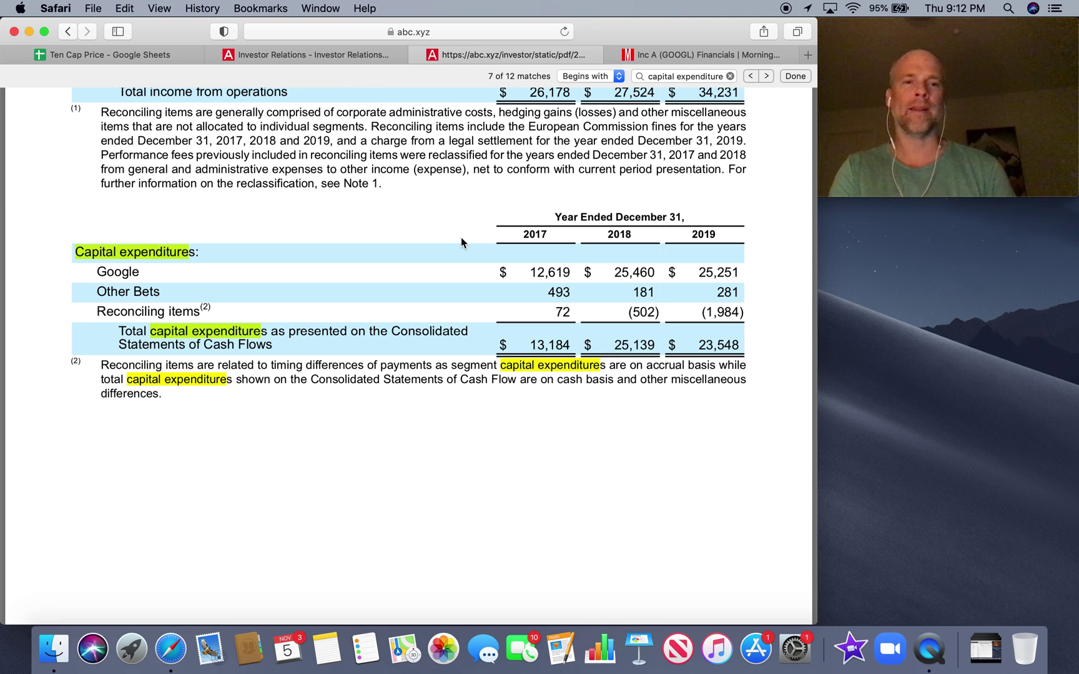
# Return to the Ten Cap Price sheet and review the 2019 operating cash flow, 2019 capital expenditures and Provision for Income Taxes entries
pyautogui.click(139, 54)
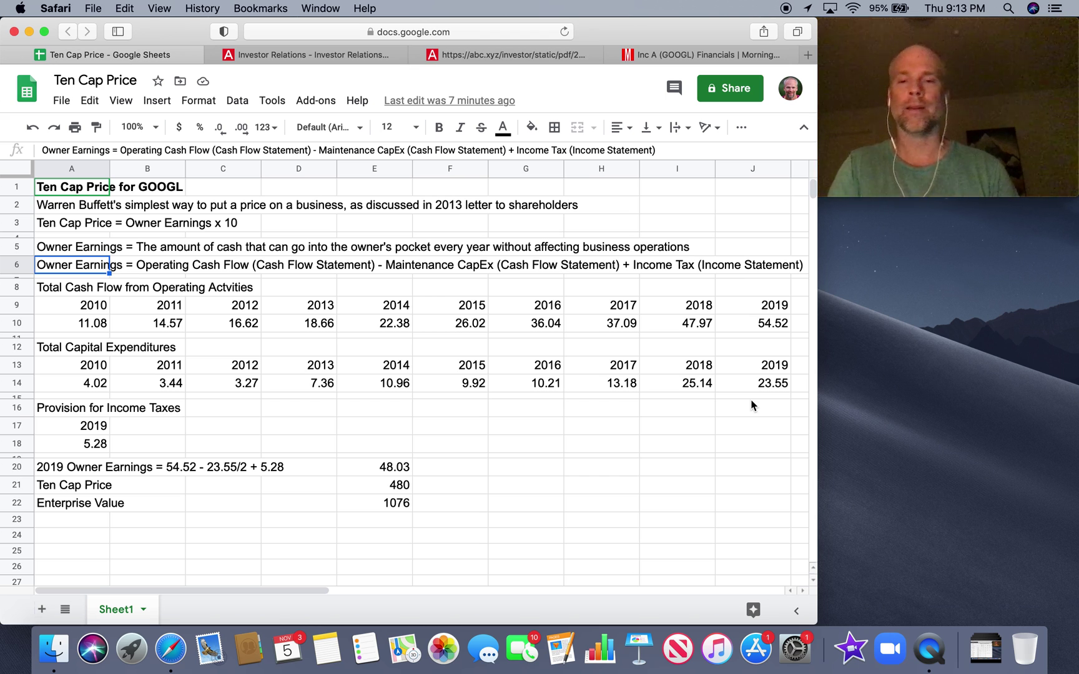
pyautogui.click(774, 383)
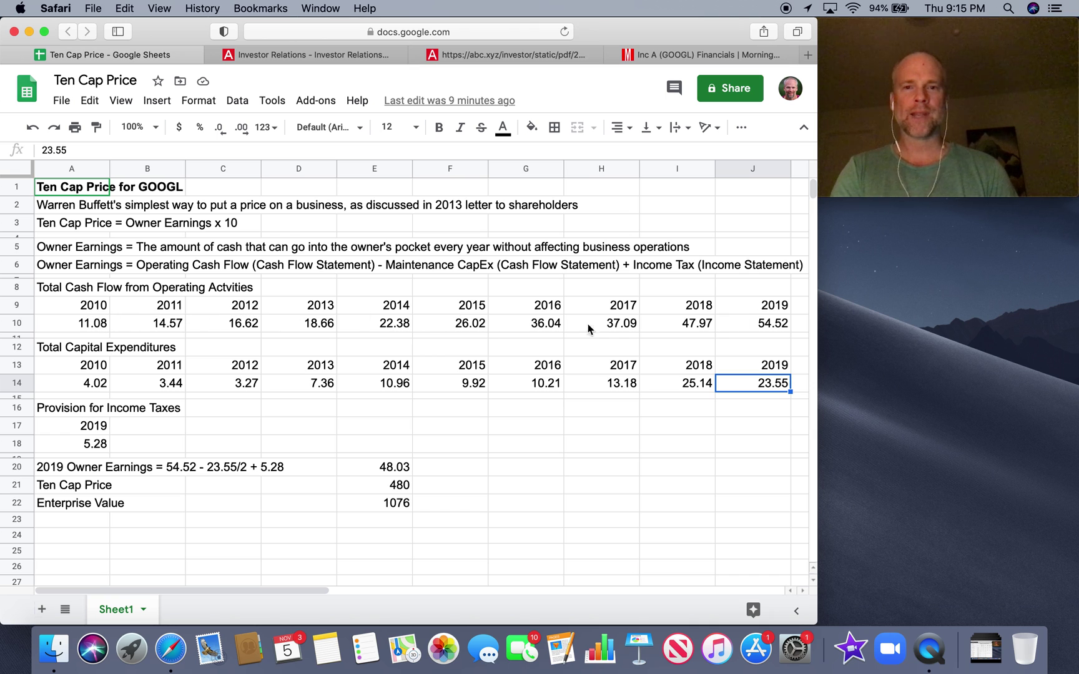
pyautogui.click(741, 326)
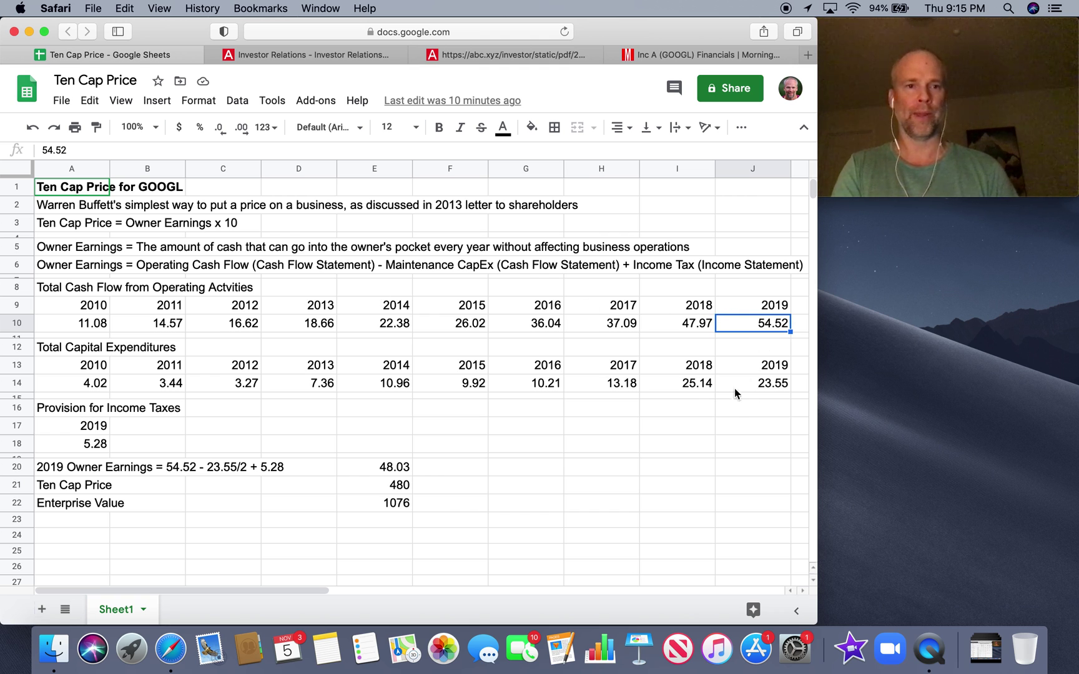
pyautogui.click(91, 351)
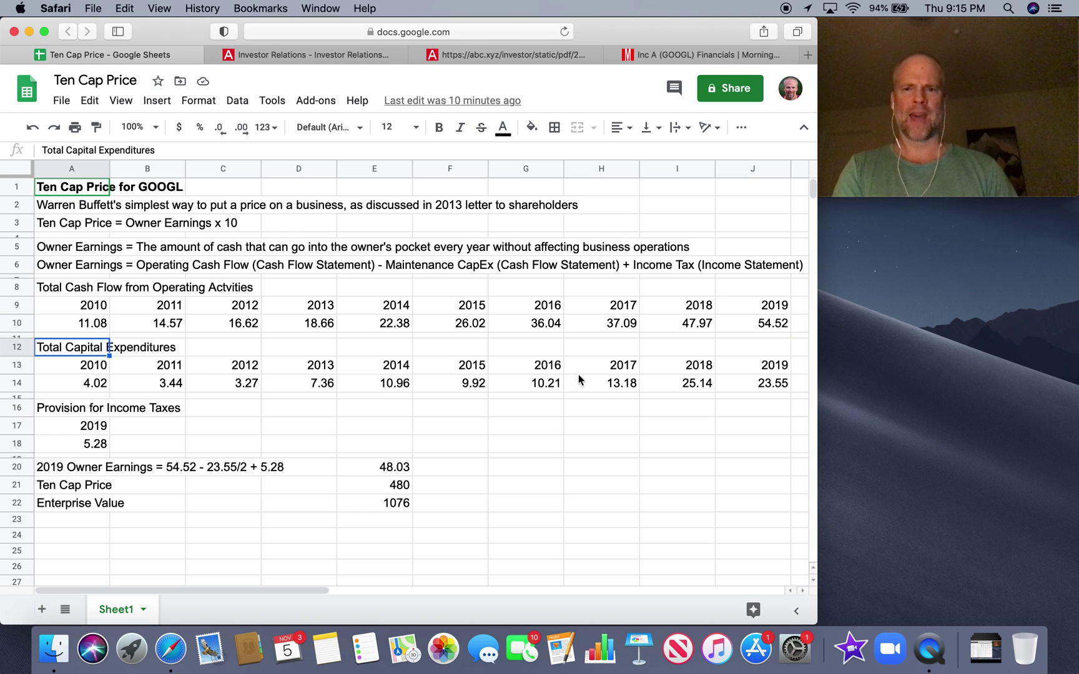
pyautogui.click(764, 383)
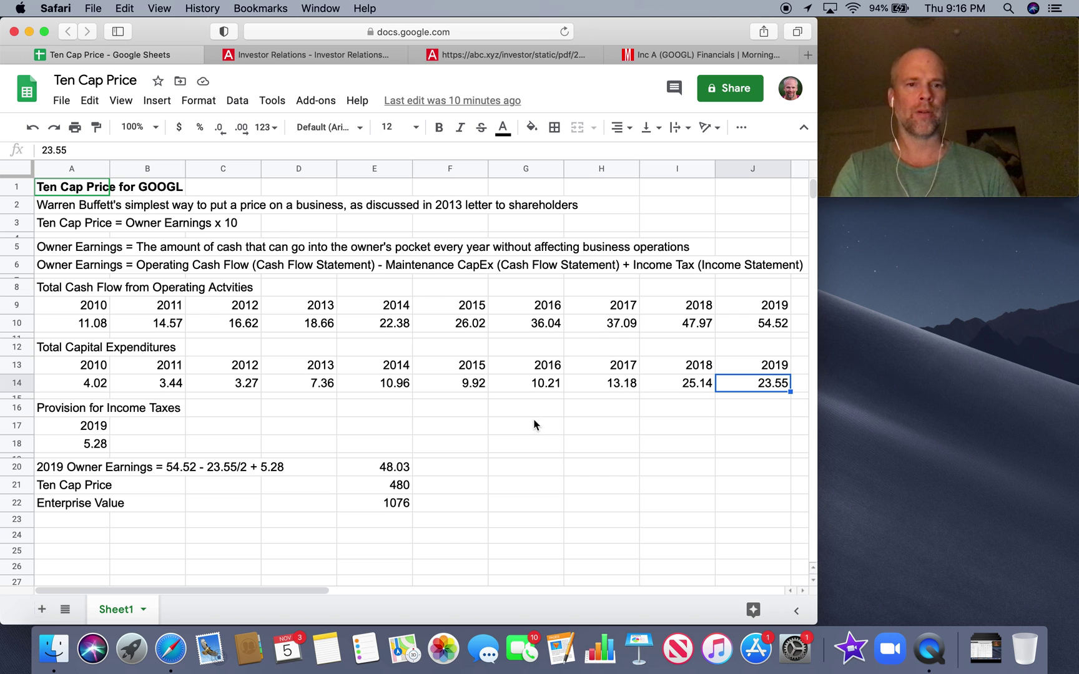
pyautogui.click(76, 412)
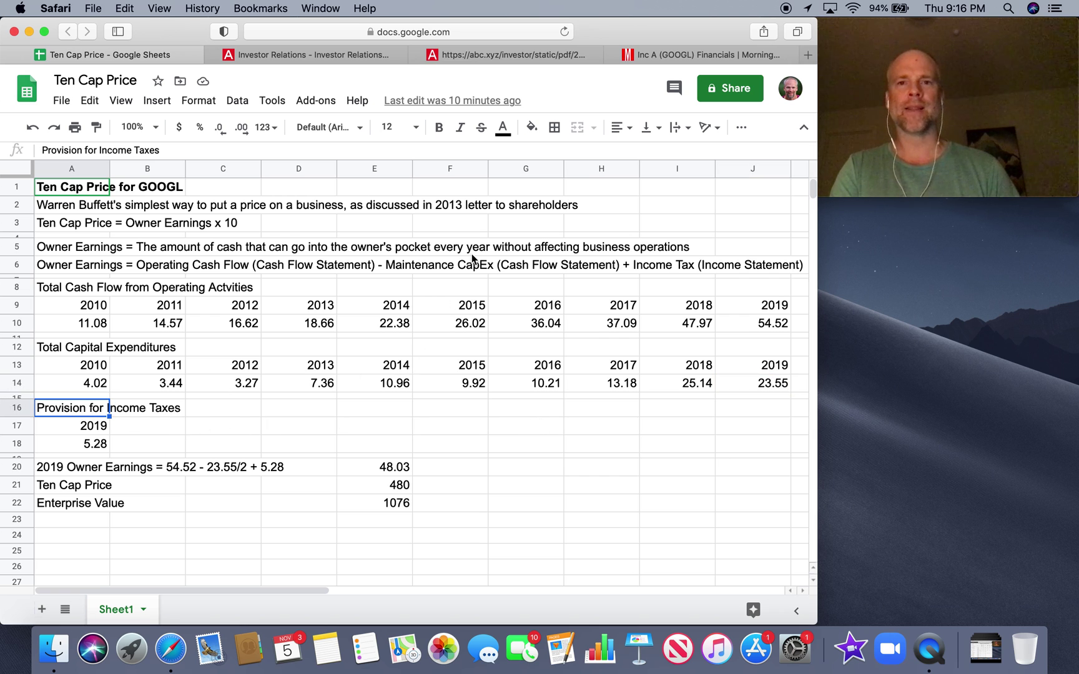
# Search the Alphabet 10-K for "income tax" and go through the matches to the Provision for Income Taxes table
pyautogui.click(497, 53)
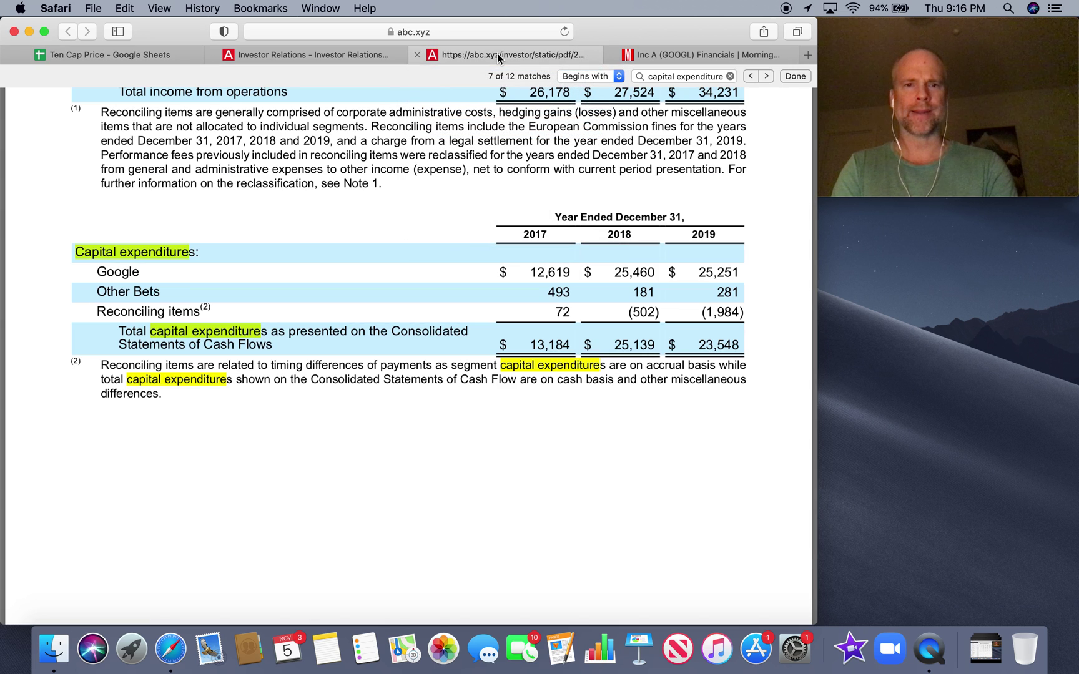
pyautogui.click(669, 76)
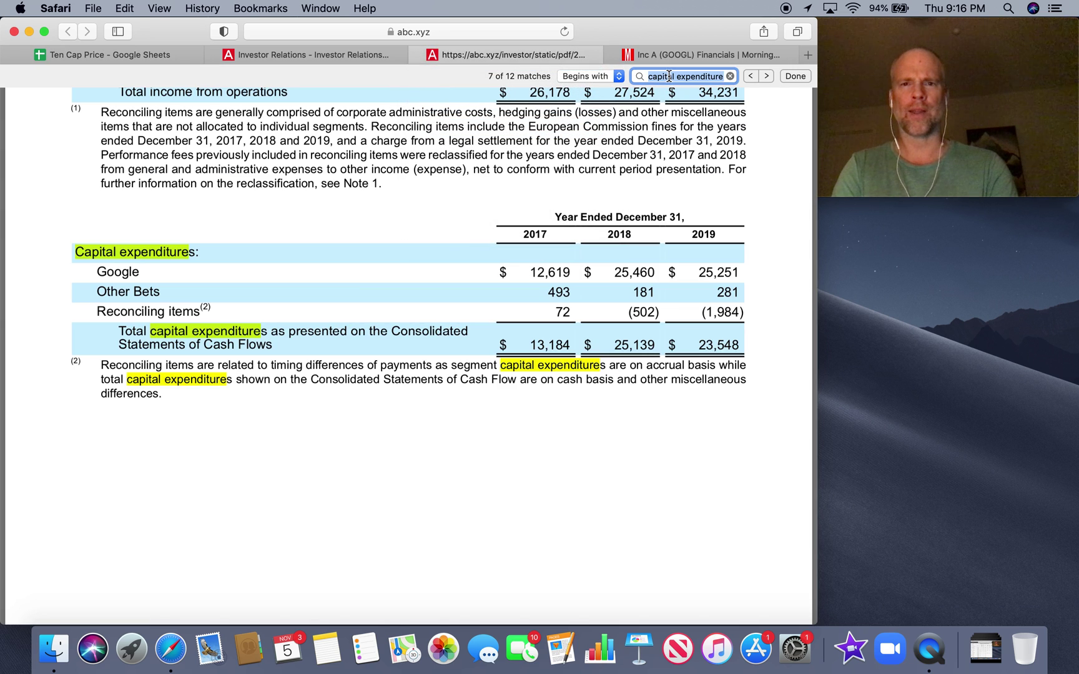
pyautogui.write('income tax')
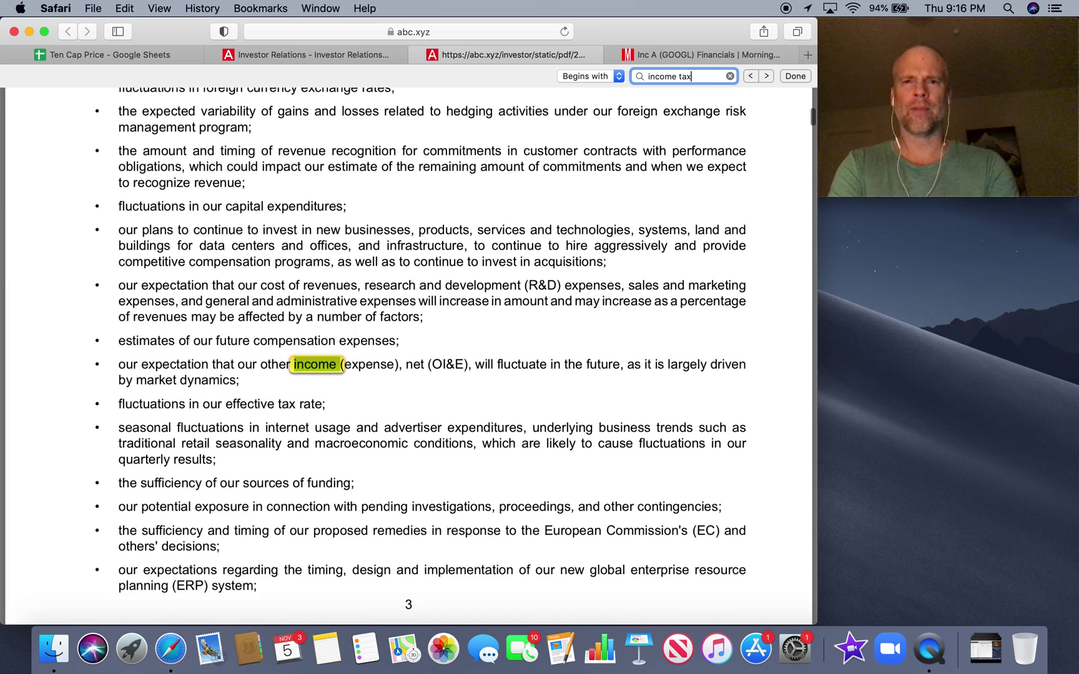
pyautogui.press('Return')
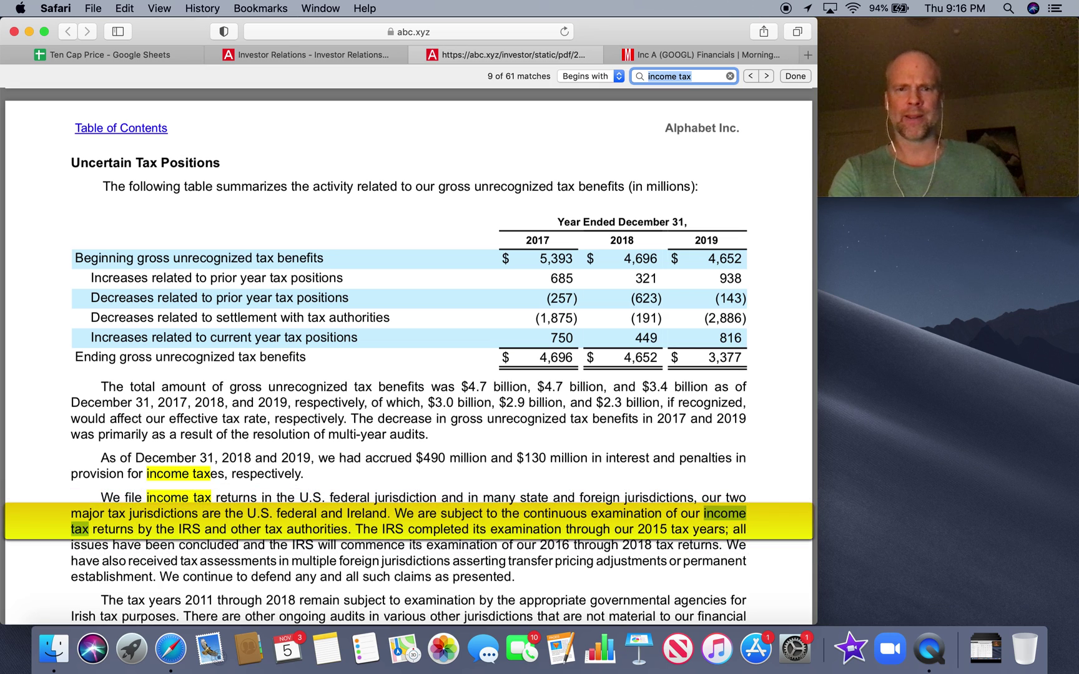
pyautogui.press('Return')
pyautogui.press('Return')
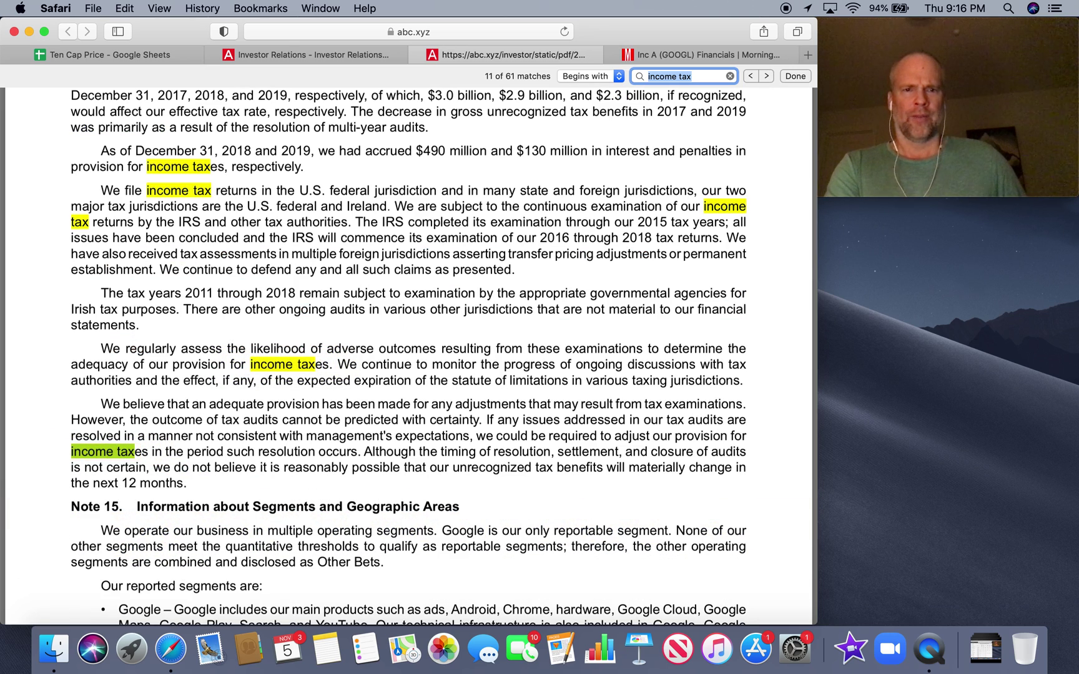
pyautogui.press('Return')
pyautogui.press('Return')
pyautogui.press('Return')
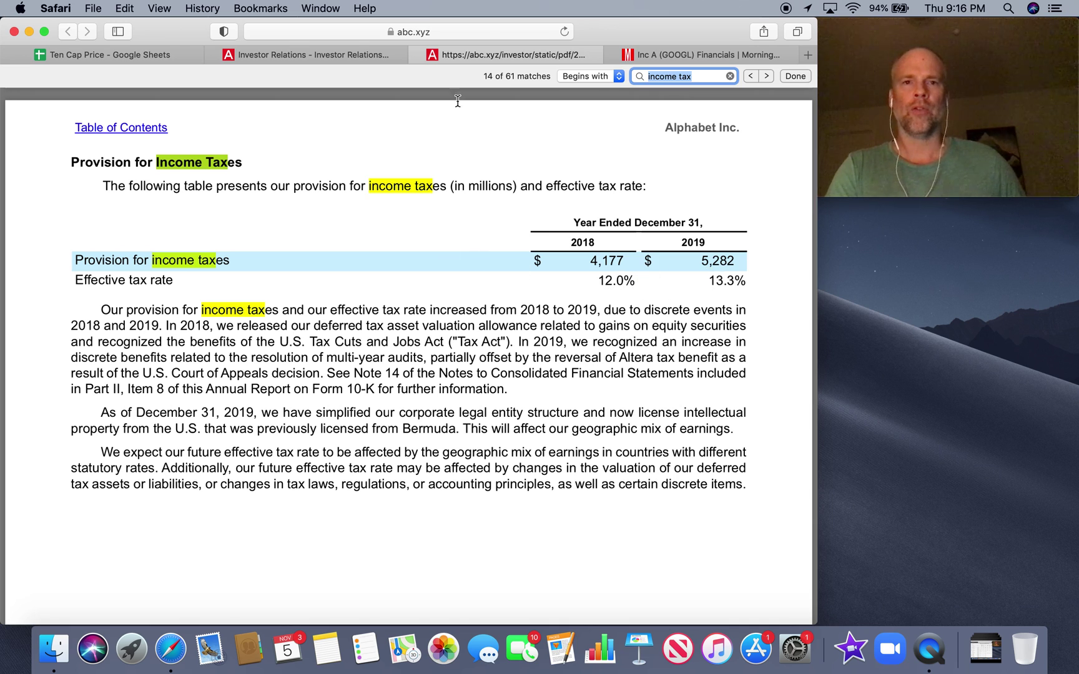
# Back in the Ten Cap Price sheet, check the 2019 income tax and capital expenditure inputs and the Owner Earnings formula in E20
pyautogui.click(147, 60)
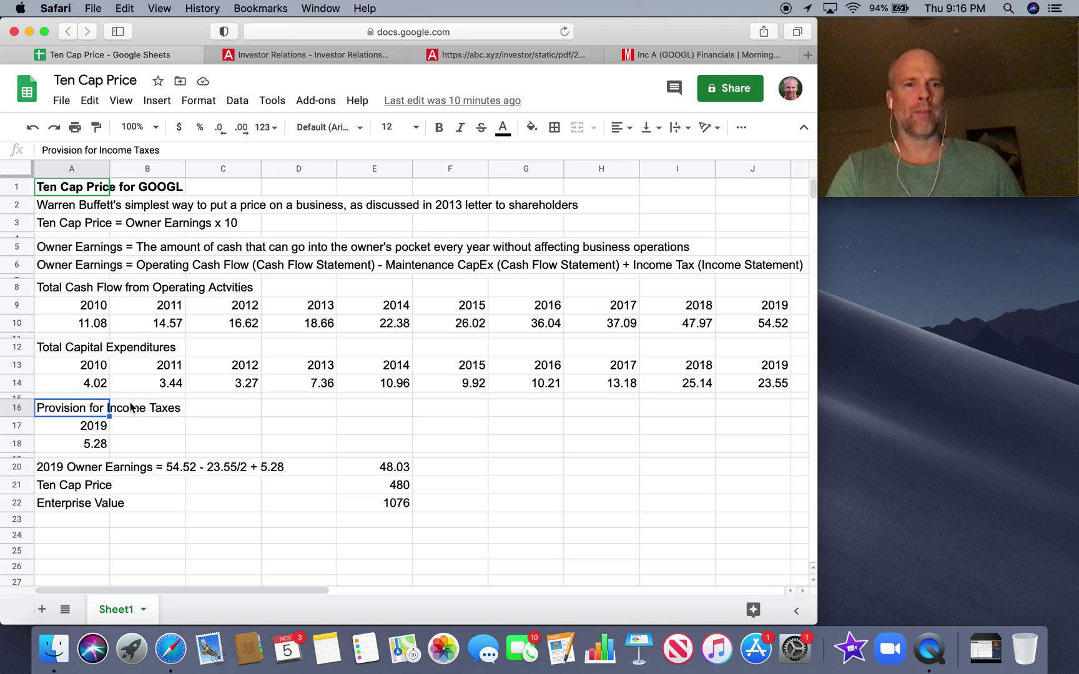
pyautogui.click(90, 443)
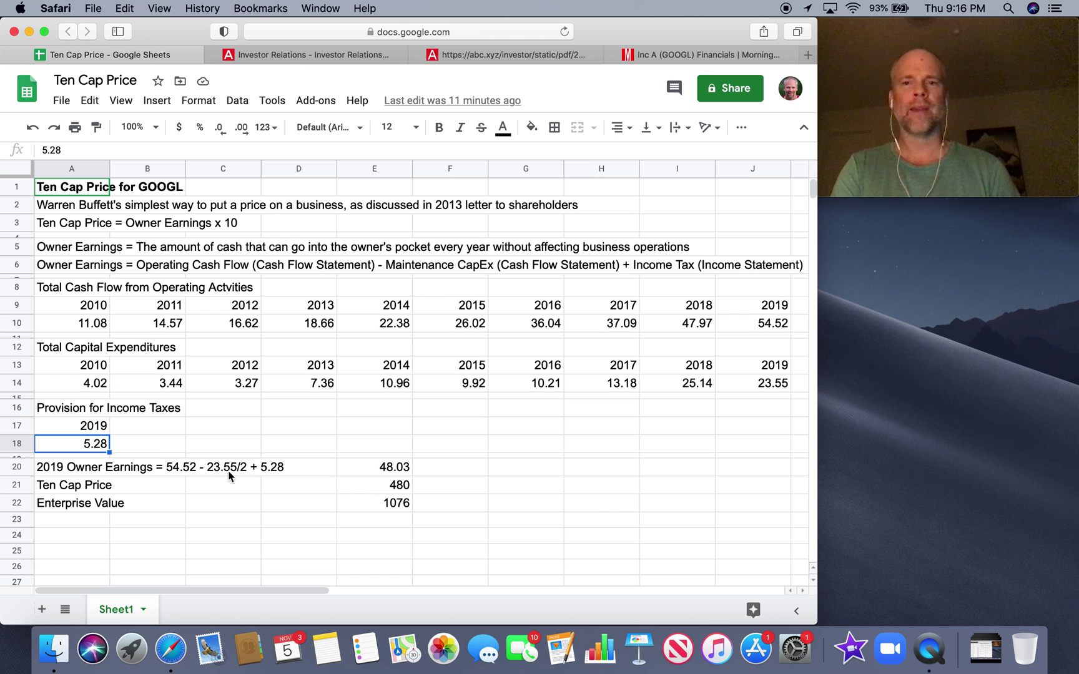
pyautogui.click(766, 387)
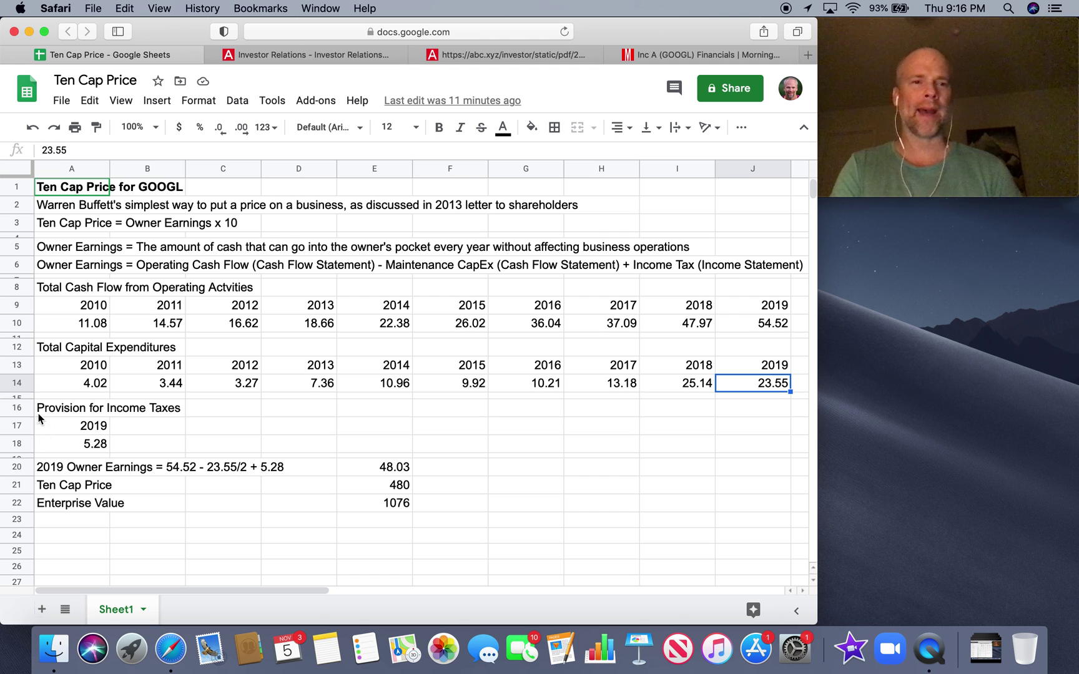
pyautogui.click(376, 470)
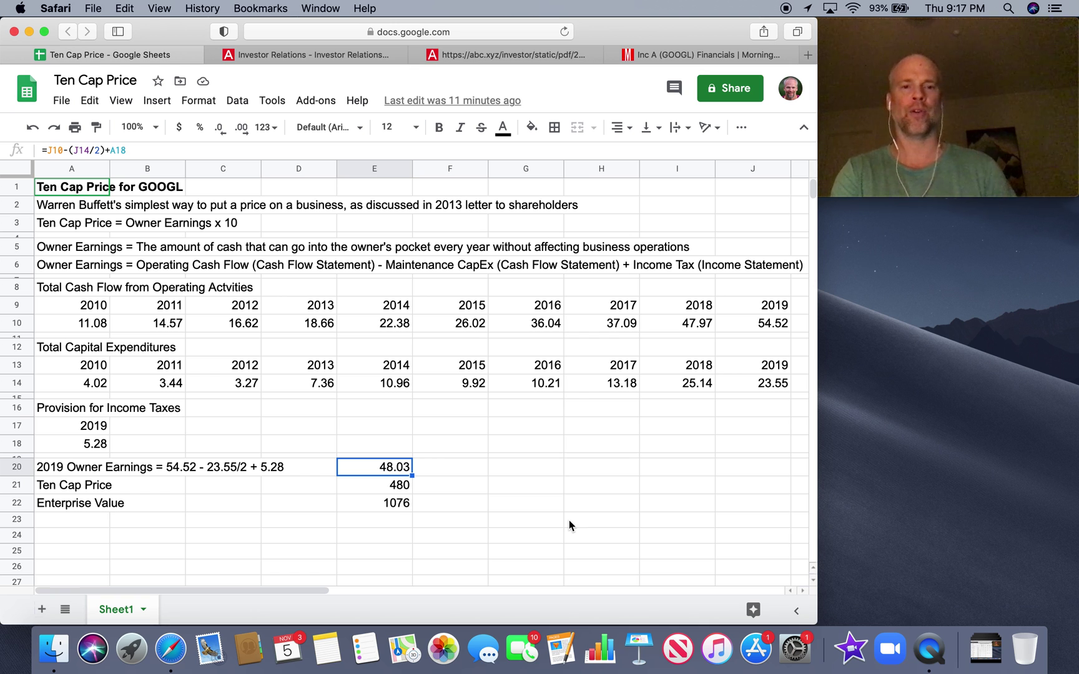
# Compare the Ten Cap Price formula in E21 with the 2019 Owner Earnings cell it is based on
pyautogui.click(79, 484)
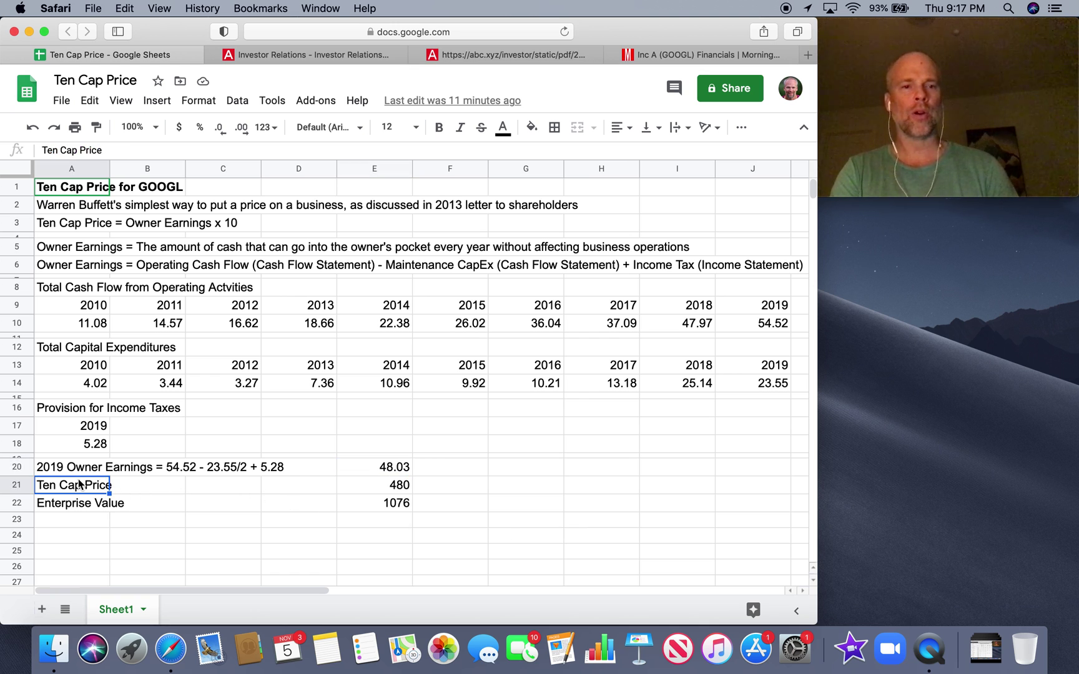
pyautogui.click(397, 470)
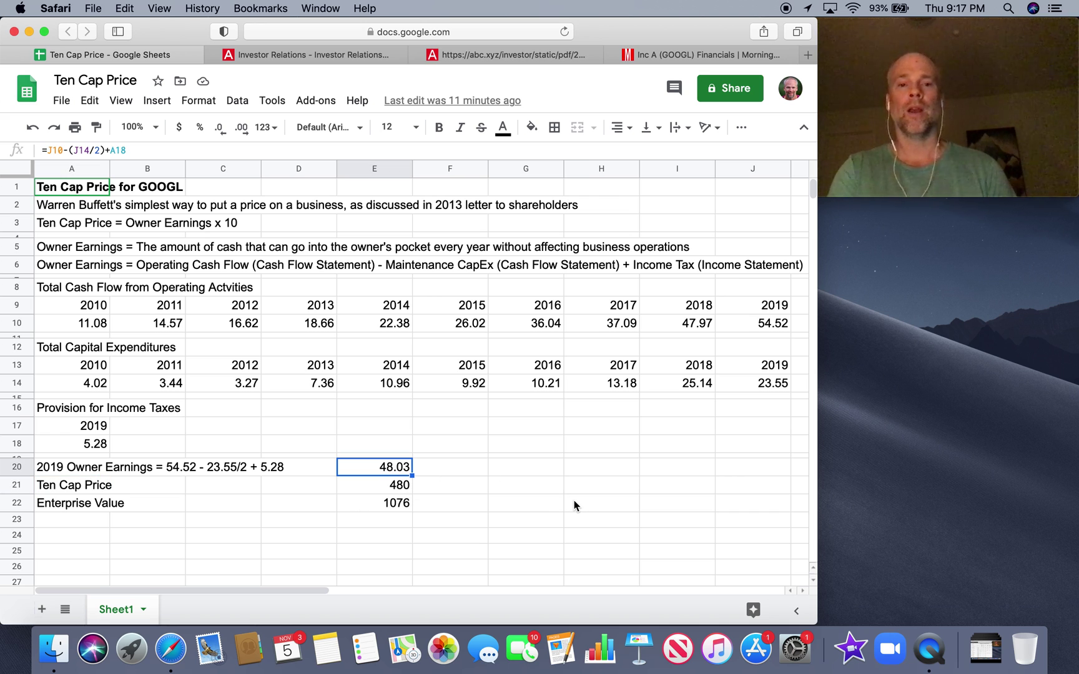
pyautogui.click(398, 485)
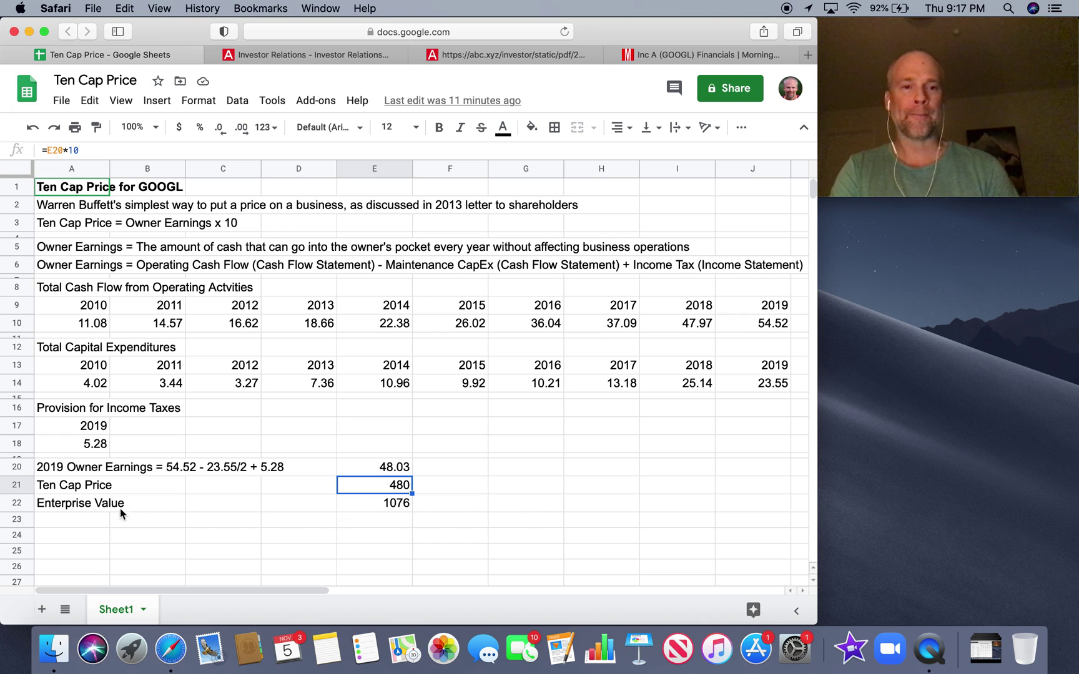
# Check the Enterprise Value row and open the Morningstar GOOGL financials to examine the balance sheet's debt and cash figures
pyautogui.click(92, 503)
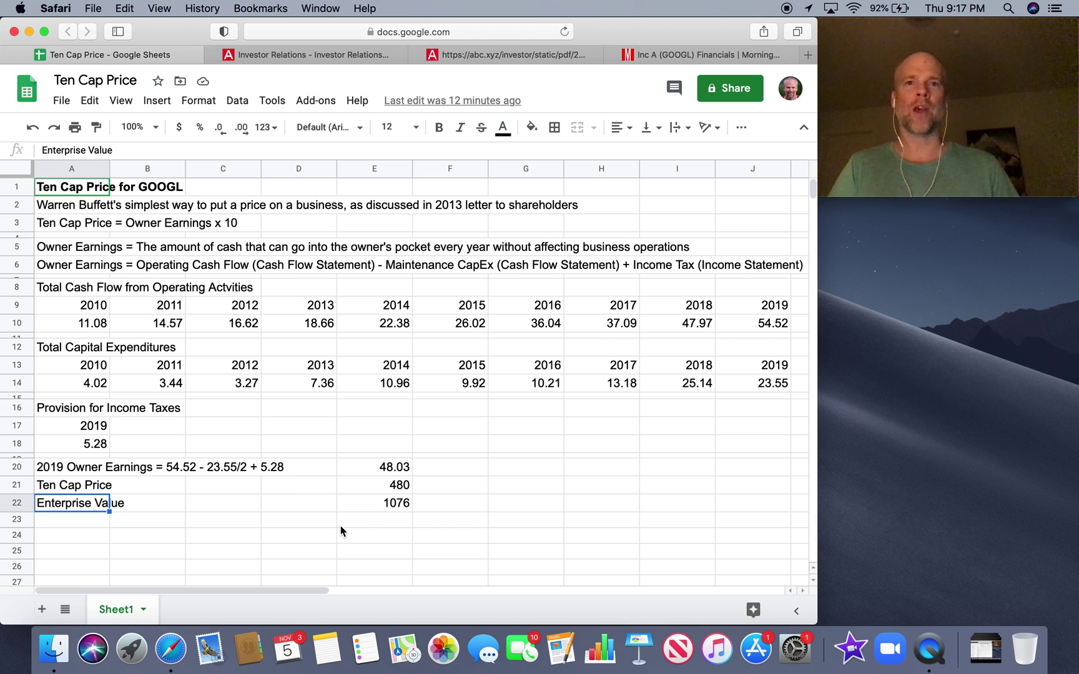
pyautogui.click(657, 56)
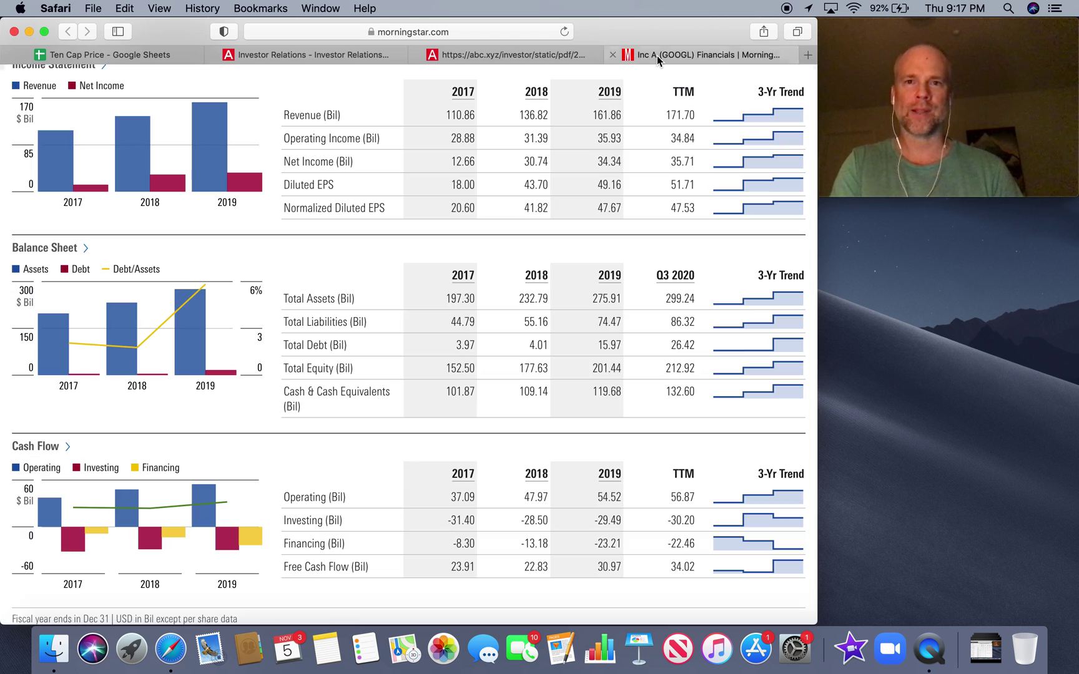
pyautogui.scroll(1, 650, 191)
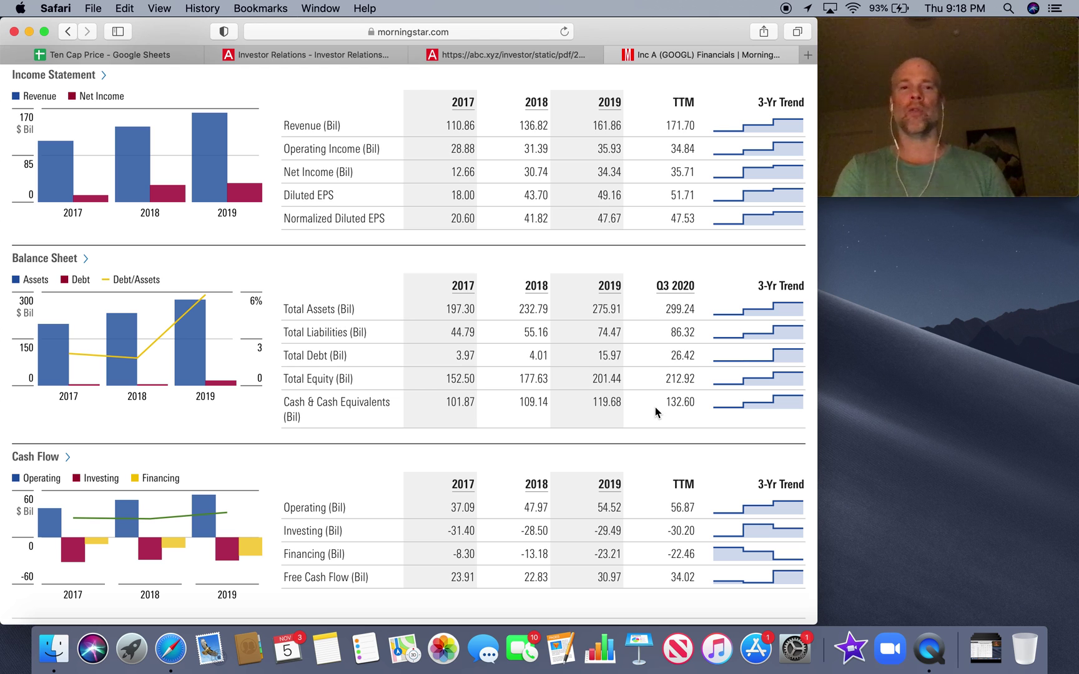
# Return to the Ten Cap Price sheet and check the Enterprise Value entry in row 22
pyautogui.click(125, 55)
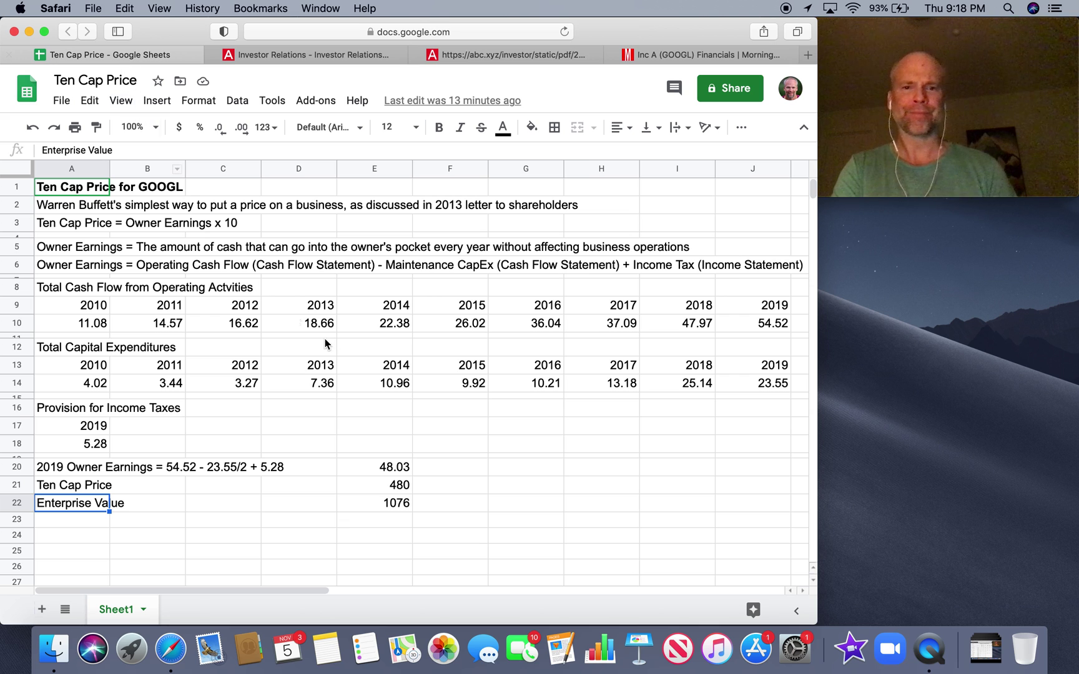
pyautogui.click(386, 504)
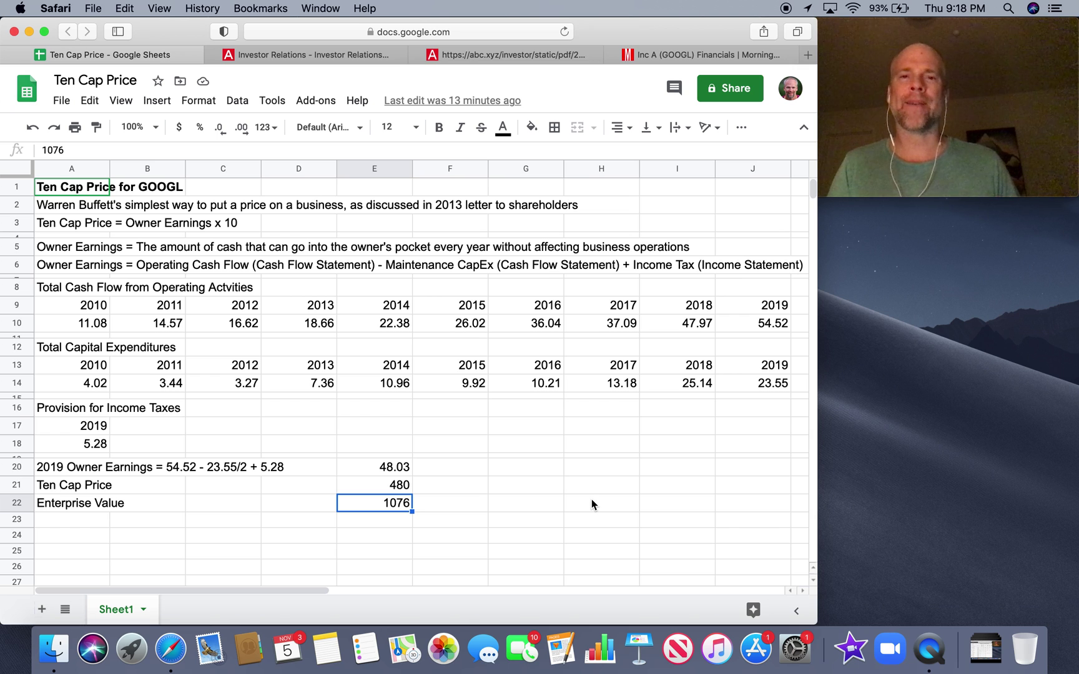
pyautogui.click(94, 502)
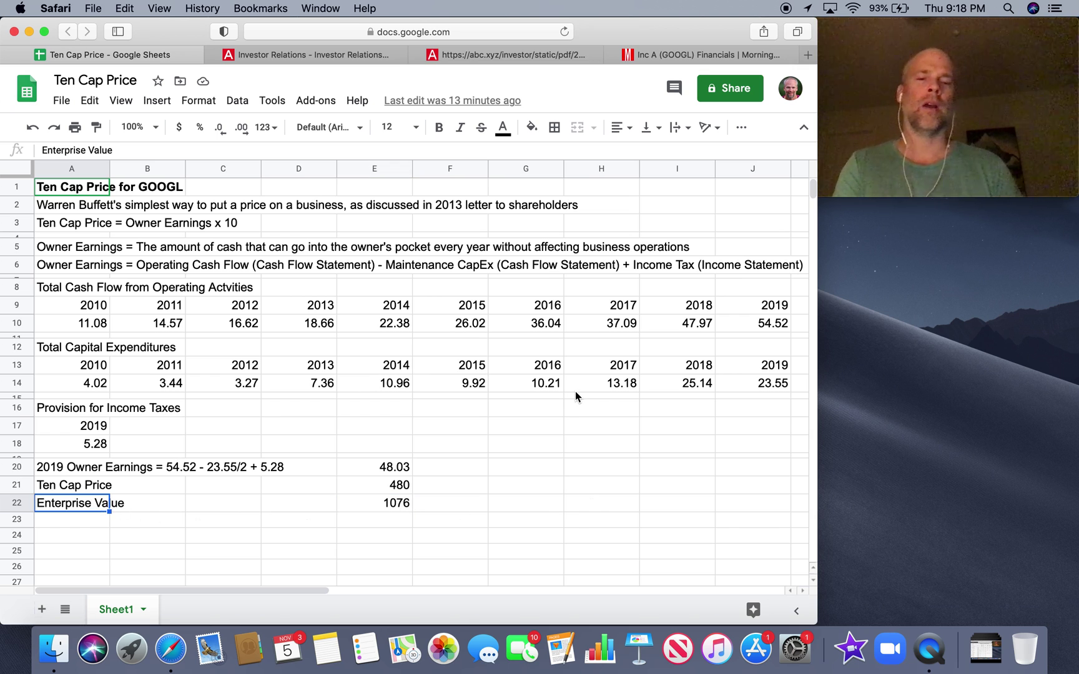
# Look up Alphabet's current Enterprise Value in the Valuation table on the Morningstar GOOGL page
pyautogui.click(662, 58)
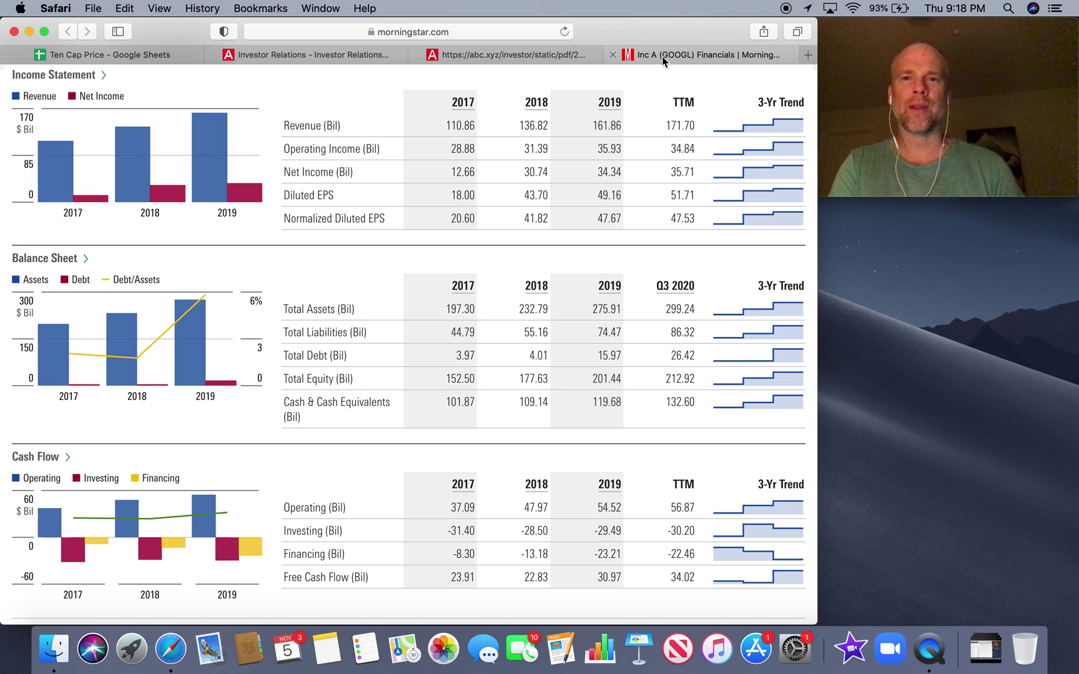
pyautogui.scroll(10, 574, 155)
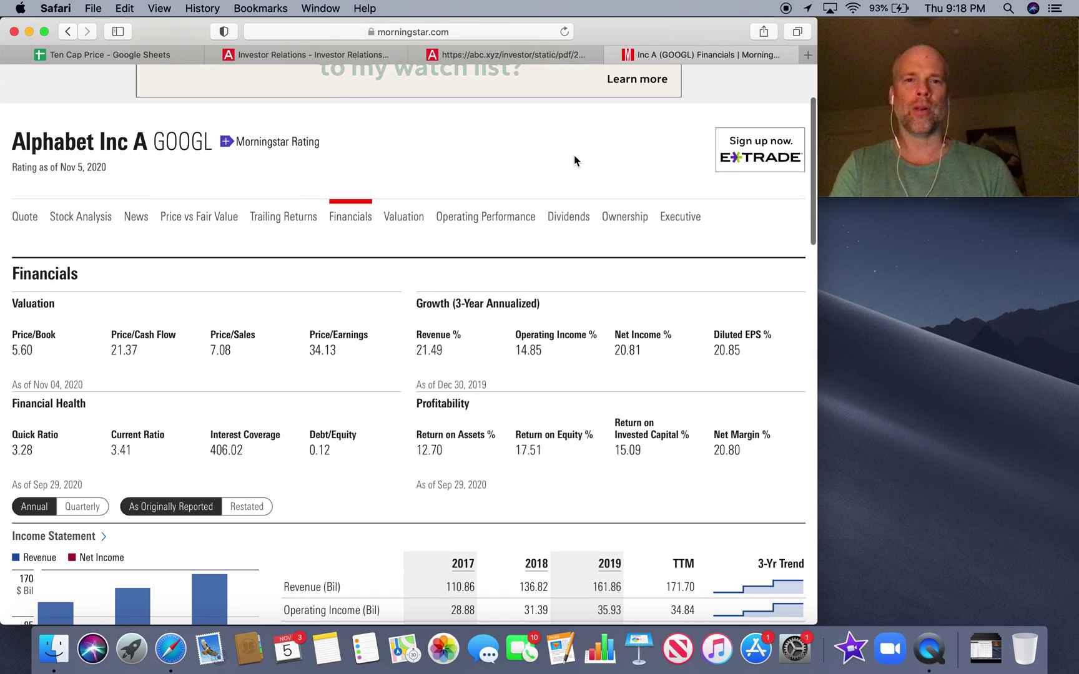
pyautogui.click(397, 223)
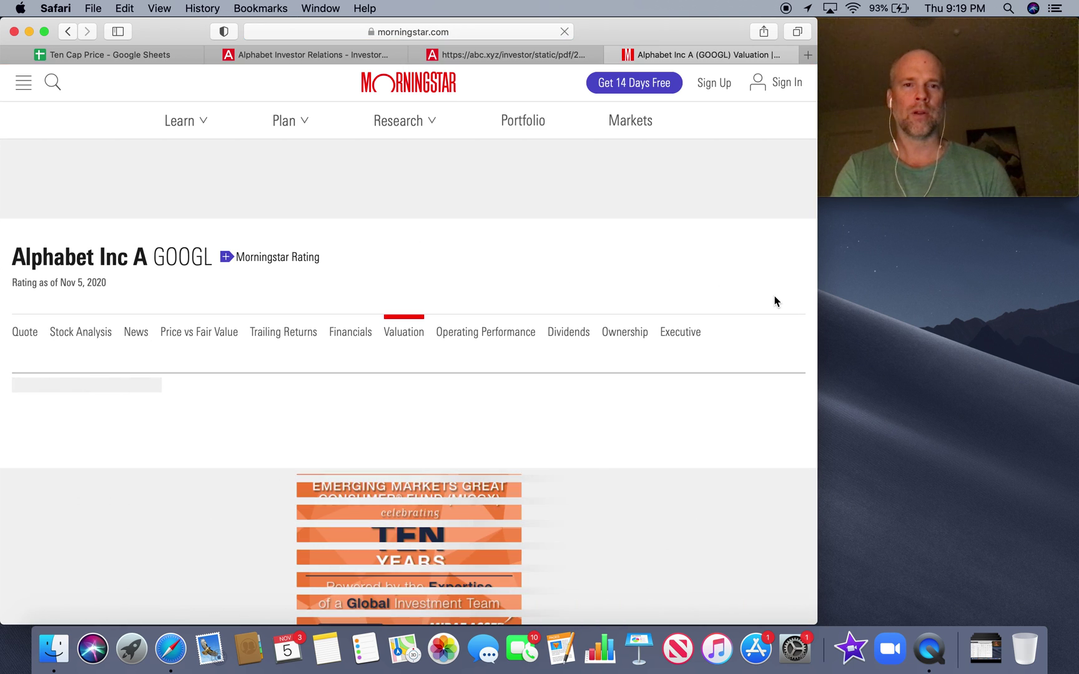
pyautogui.scroll(-4, 774, 302)
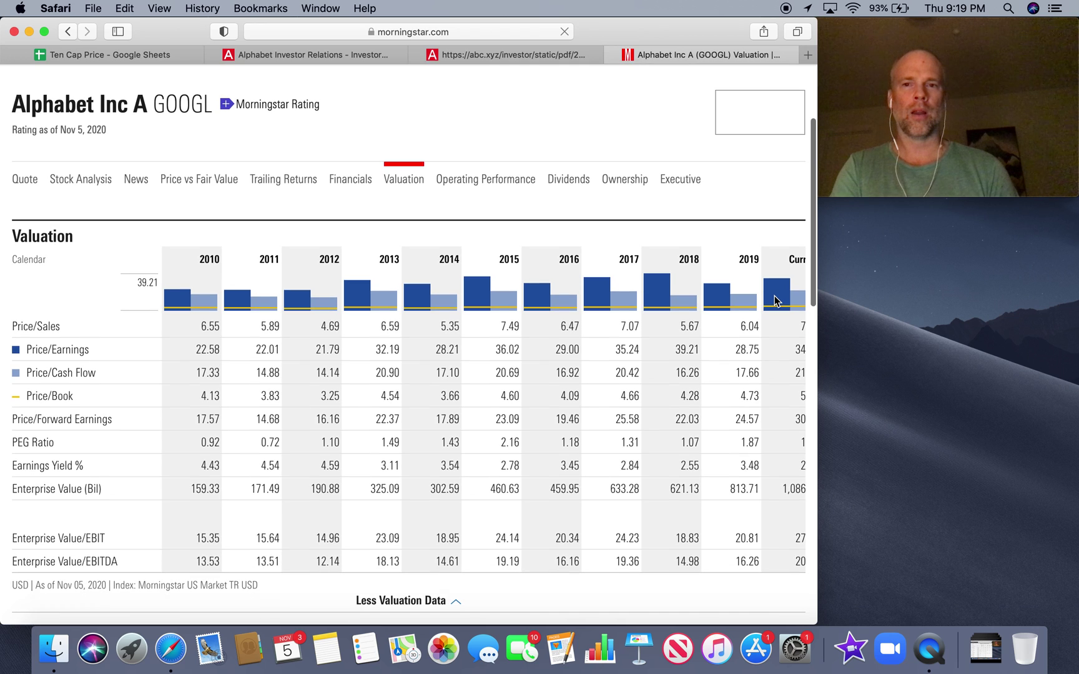
pyautogui.hscroll(4, 671, 410)
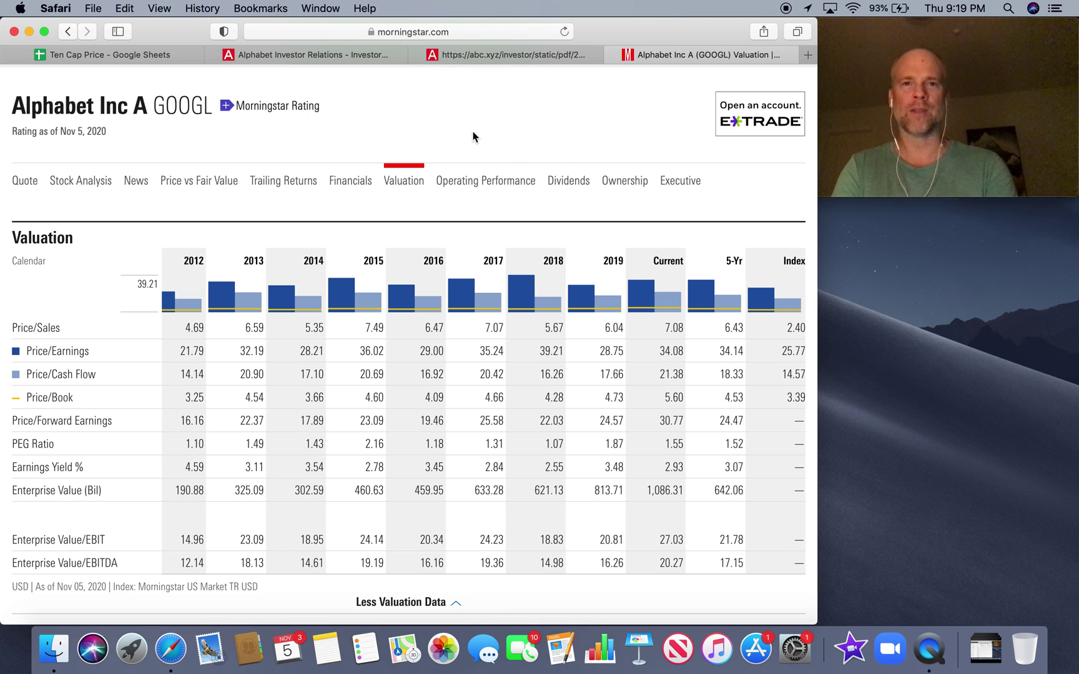
# Set the Enterprise Value in cell E22 of the Ten Cap Price sheet to 1086
pyautogui.click(159, 57)
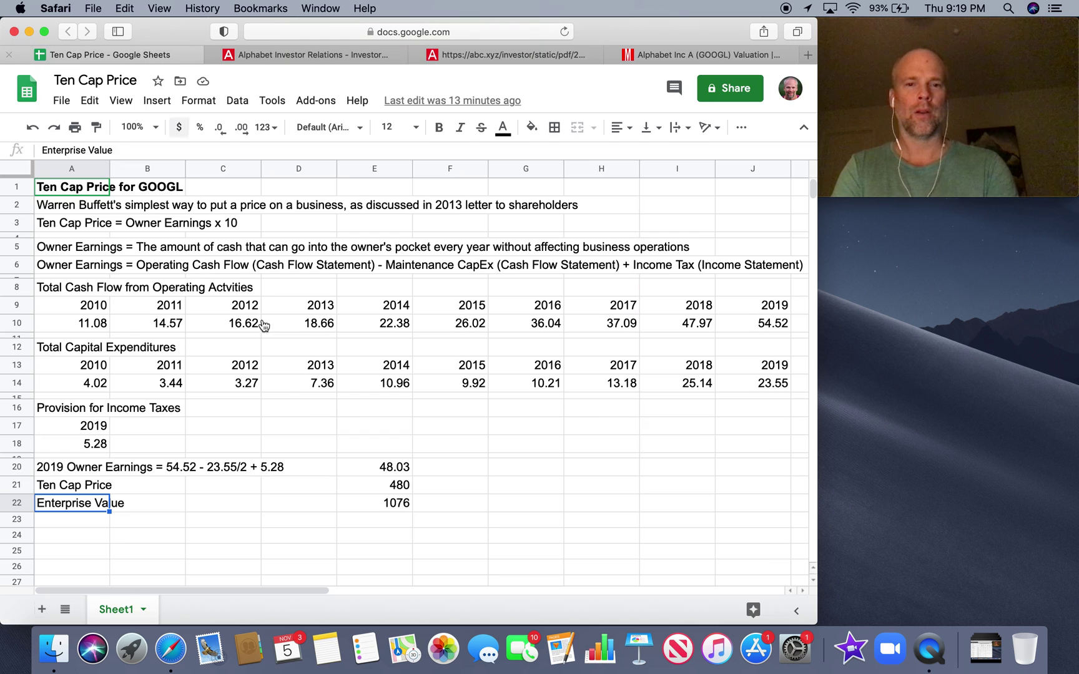
pyautogui.click(391, 508)
pyautogui.write('1086')
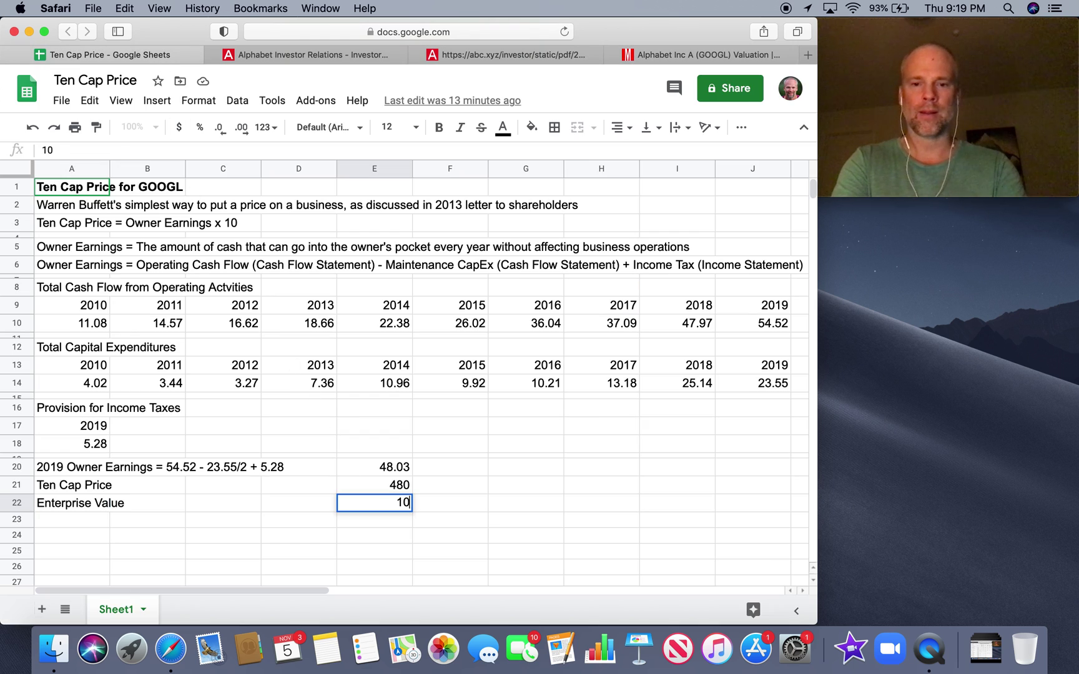
pyautogui.click(391, 524)
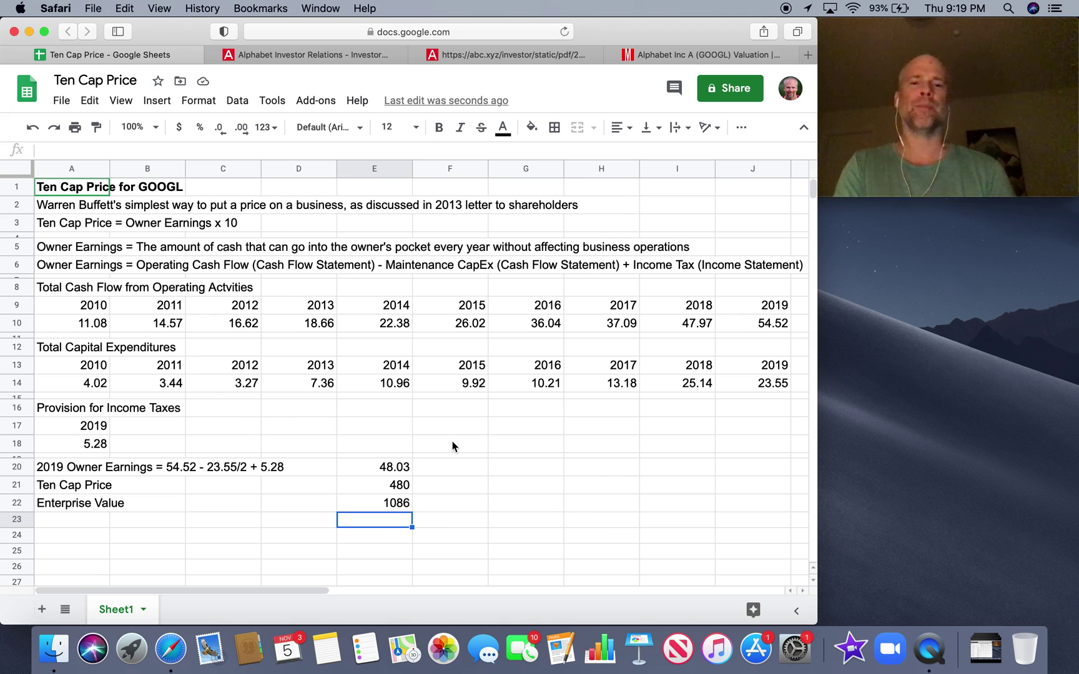
# Compare the Enterprise Value in E22 with the Ten Cap Price in E21
pyautogui.click(391, 505)
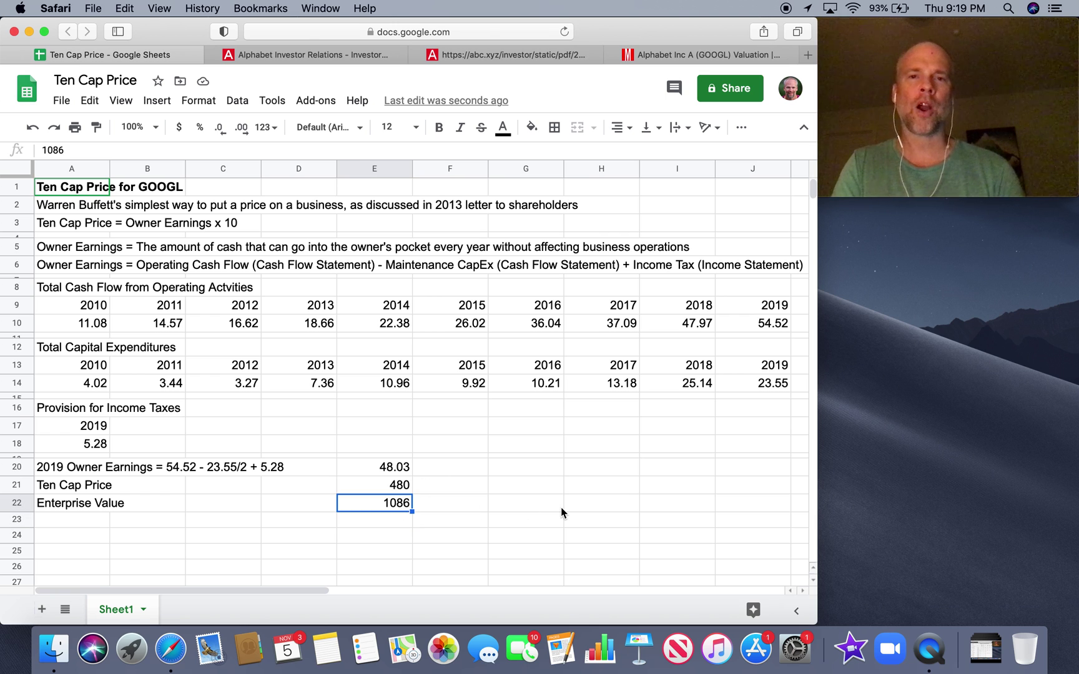
pyautogui.click(70, 517)
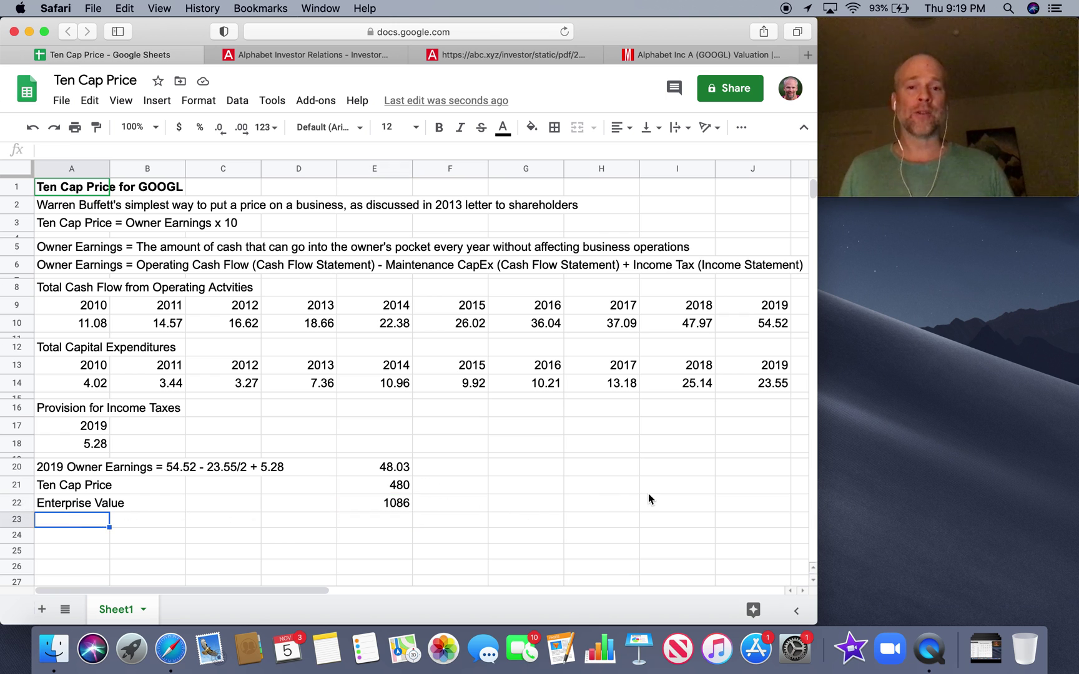
pyautogui.click(400, 486)
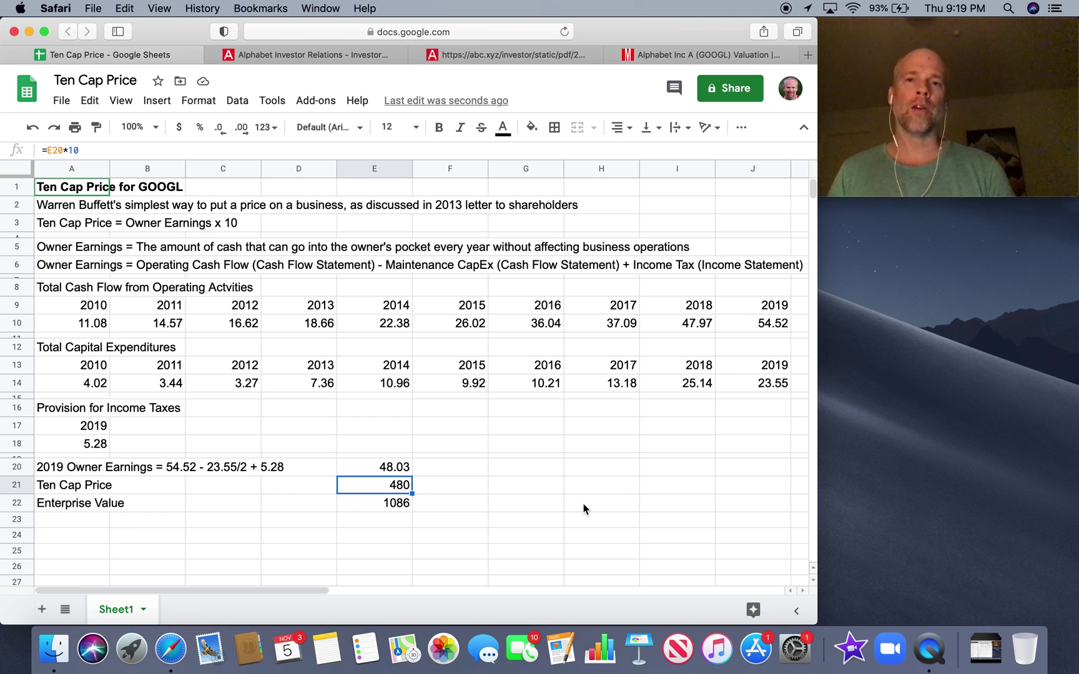
pyautogui.click(403, 504)
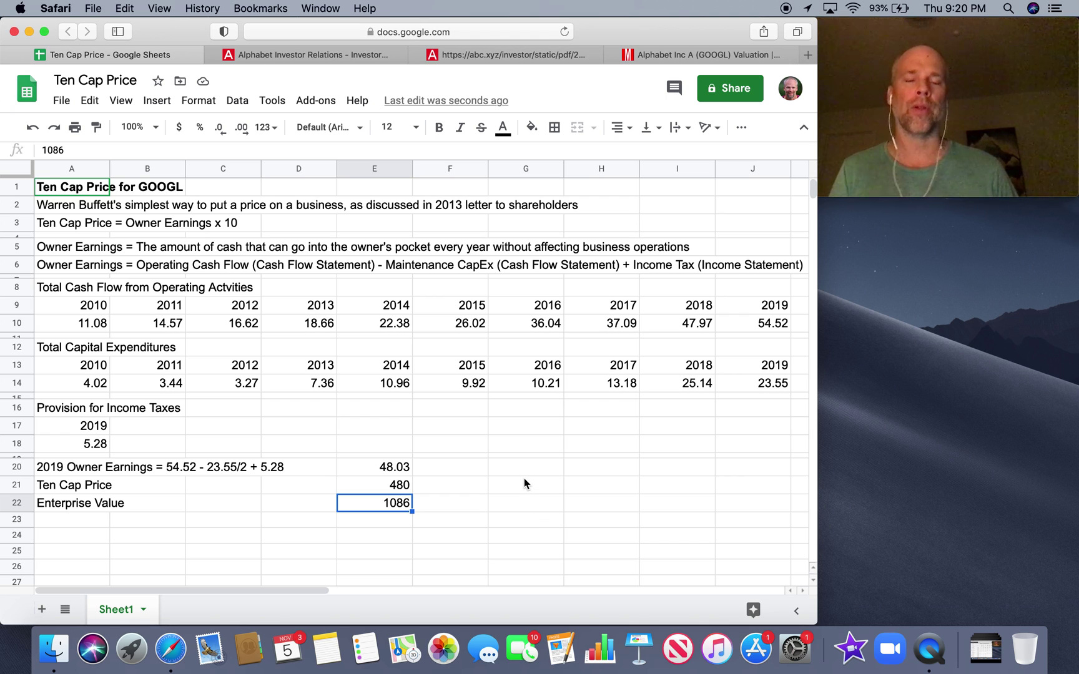
# Review the 2019 operating cash flow in J10 and the 2019 capital expenditures in J14
pyautogui.click(764, 321)
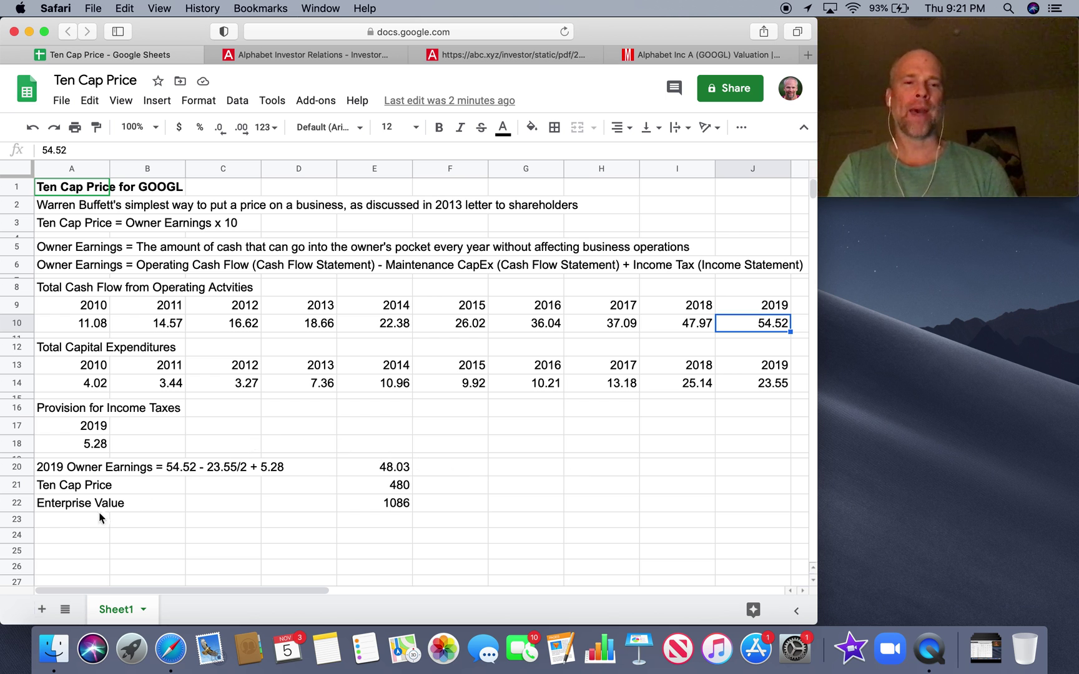
pyautogui.click(81, 521)
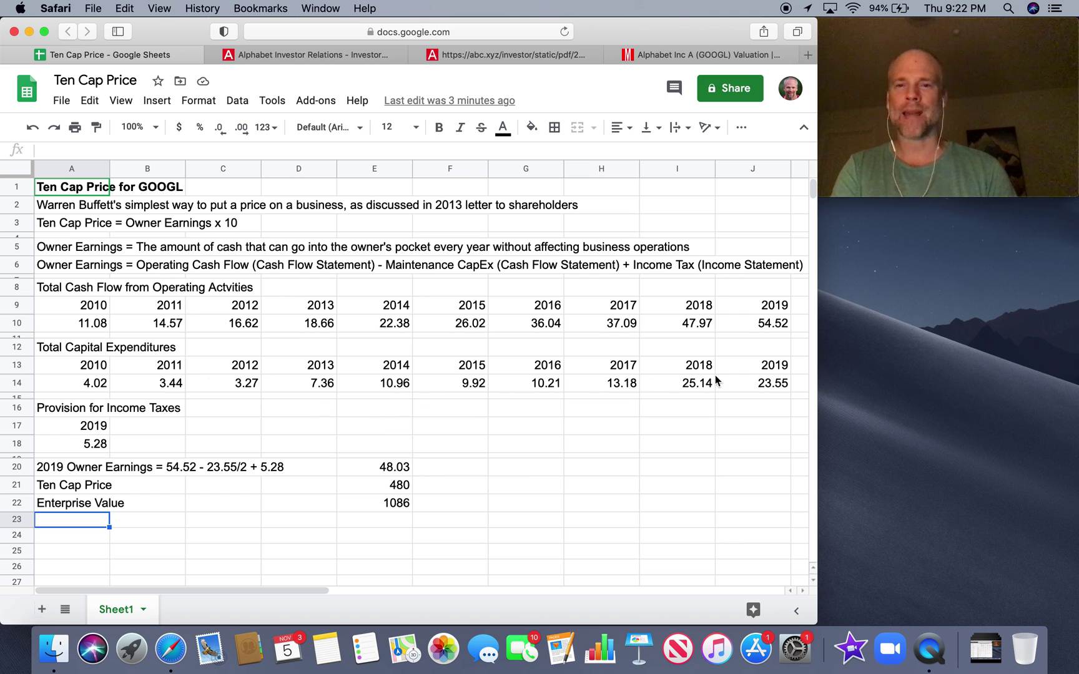
pyautogui.click(750, 385)
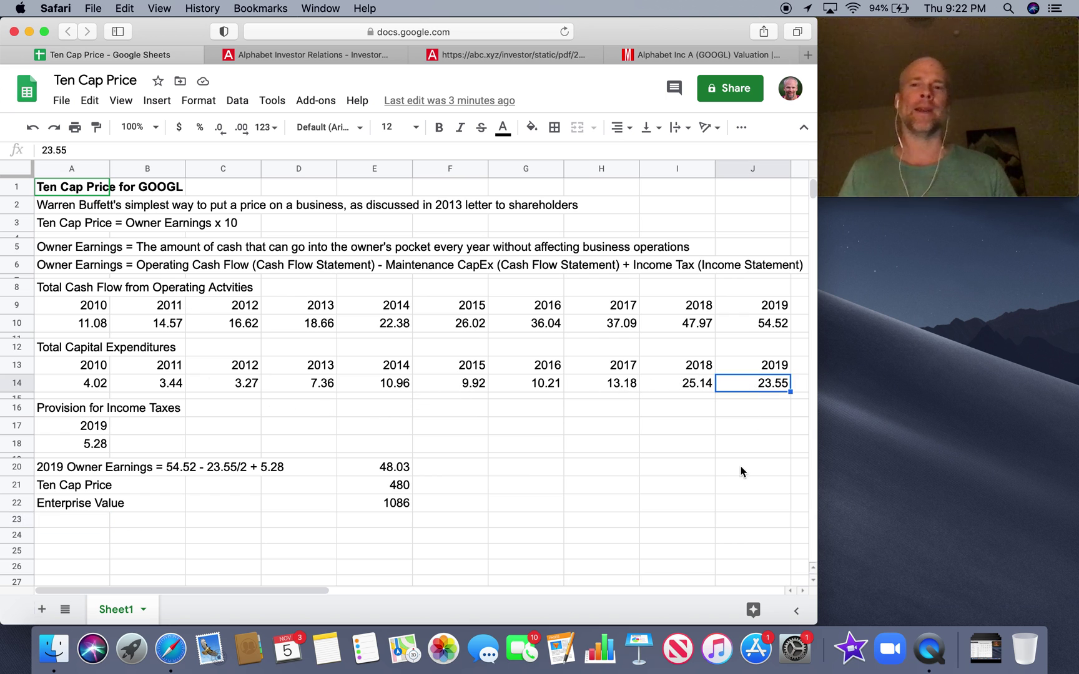